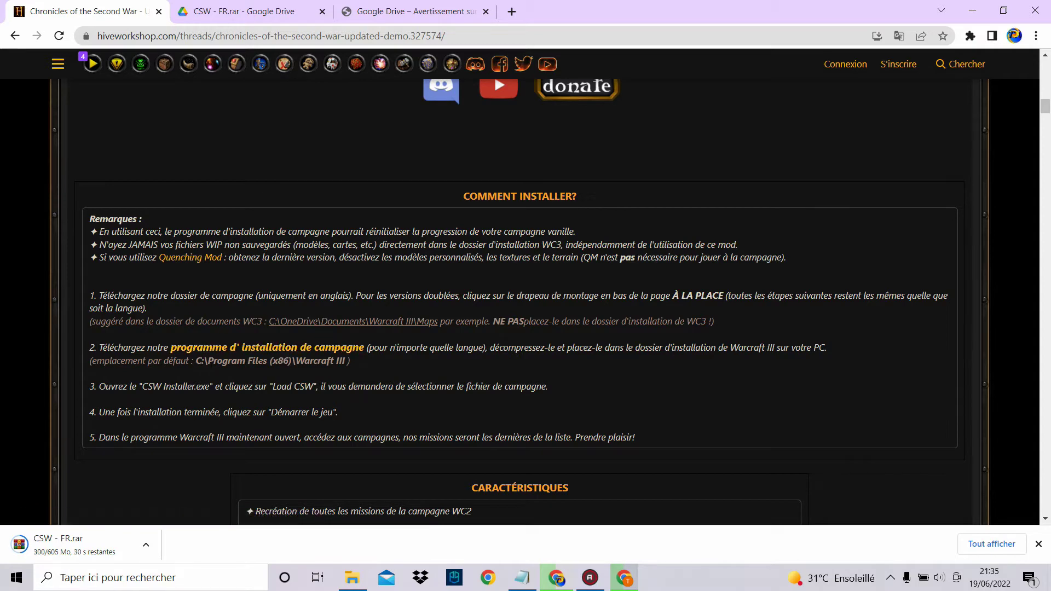
Step: Follow the campaign installer link in installation step 2 and download the attached CSW Installer.zip
left_click(311, 356)
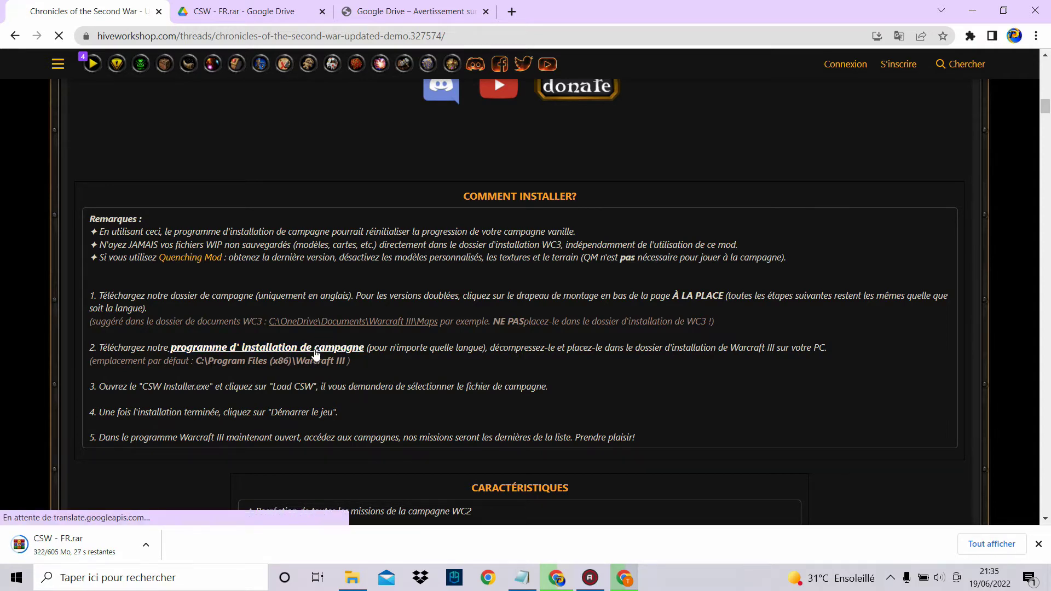
scroll(529, 336, "down", 3)
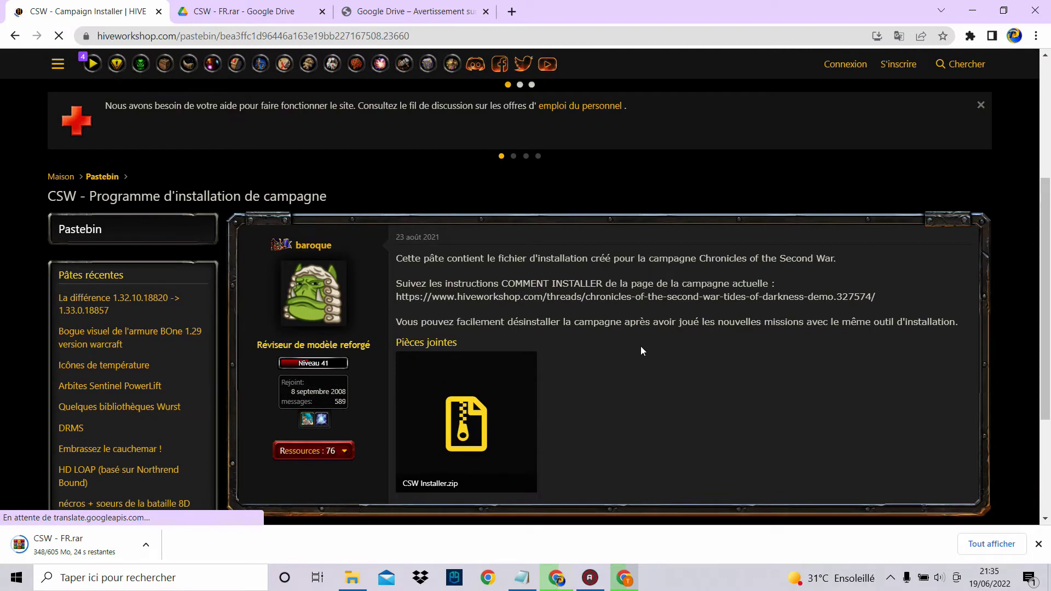
scroll(642, 348, "down", 1)
left_click(500, 376)
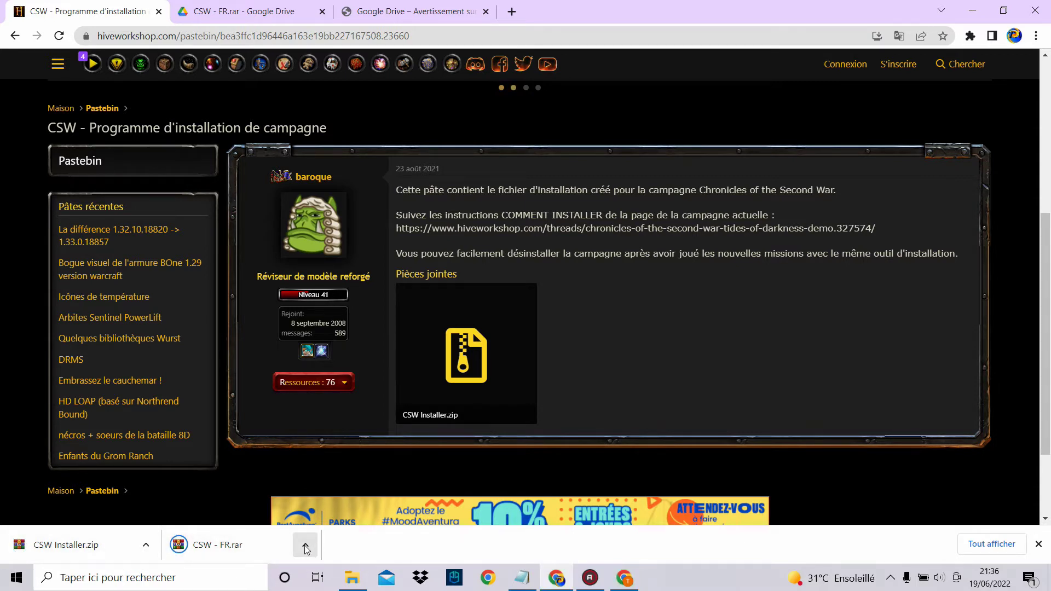
Step: Open the downloaded CSW - FR.rar archive and start extracting its CSW_Orc_ToD W3N campaign file to a specified folder
left_click(254, 545)
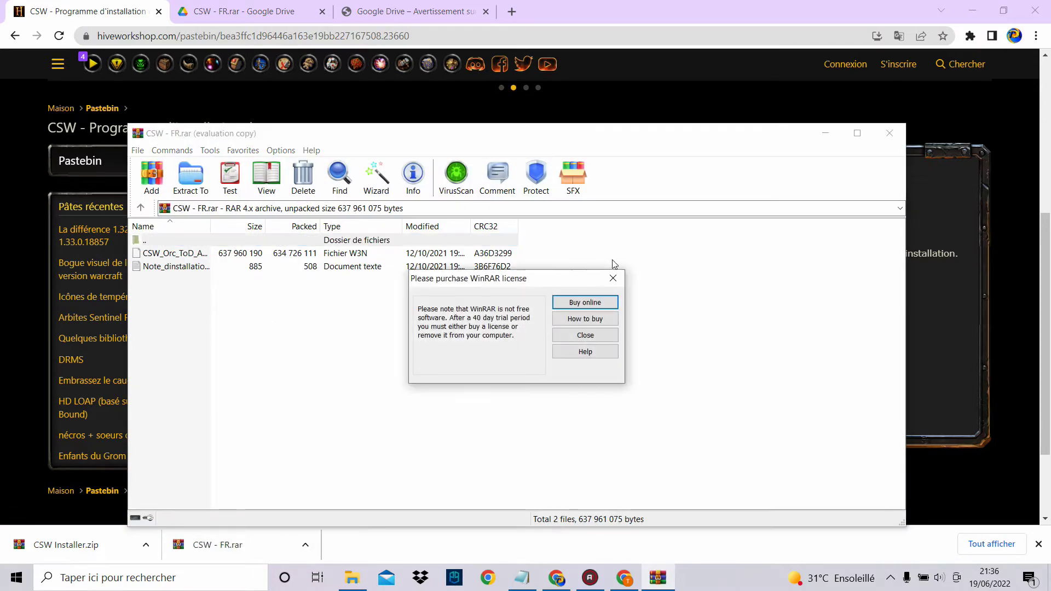
left_click(613, 278)
left_click(210, 265)
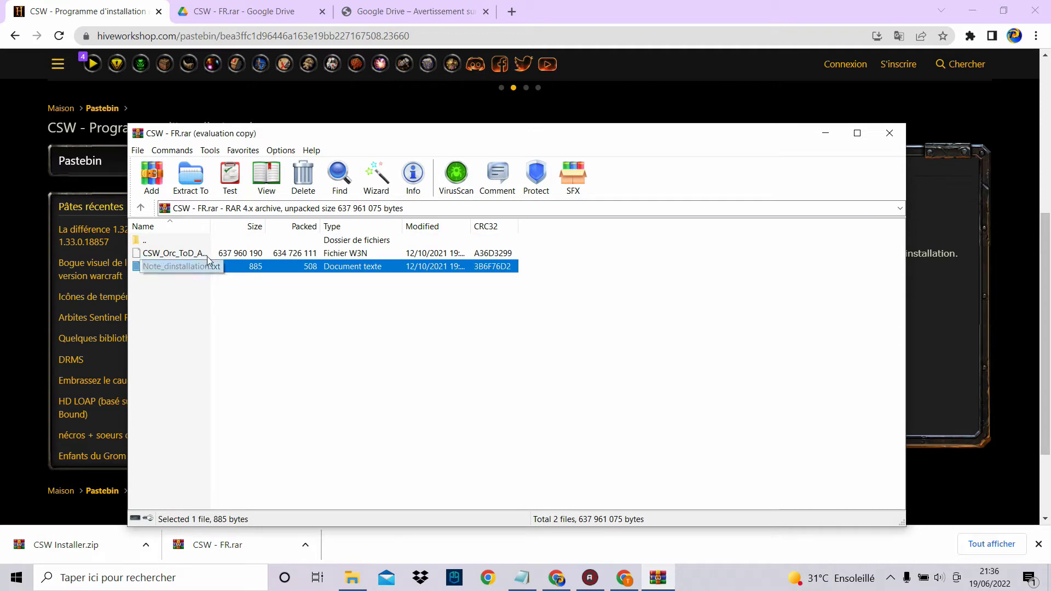
left_click(211, 255)
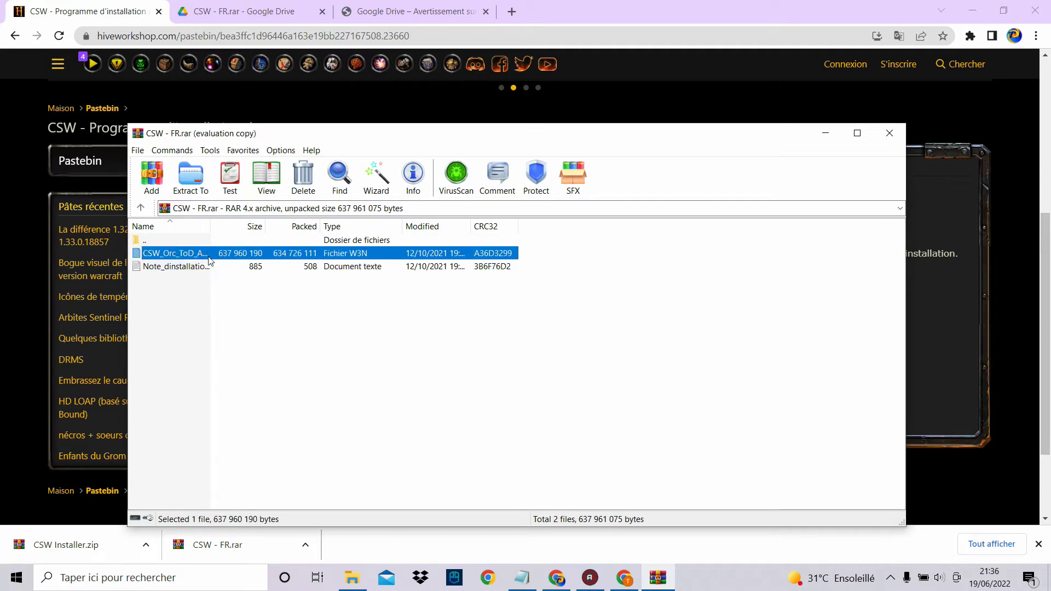
right_click(355, 256)
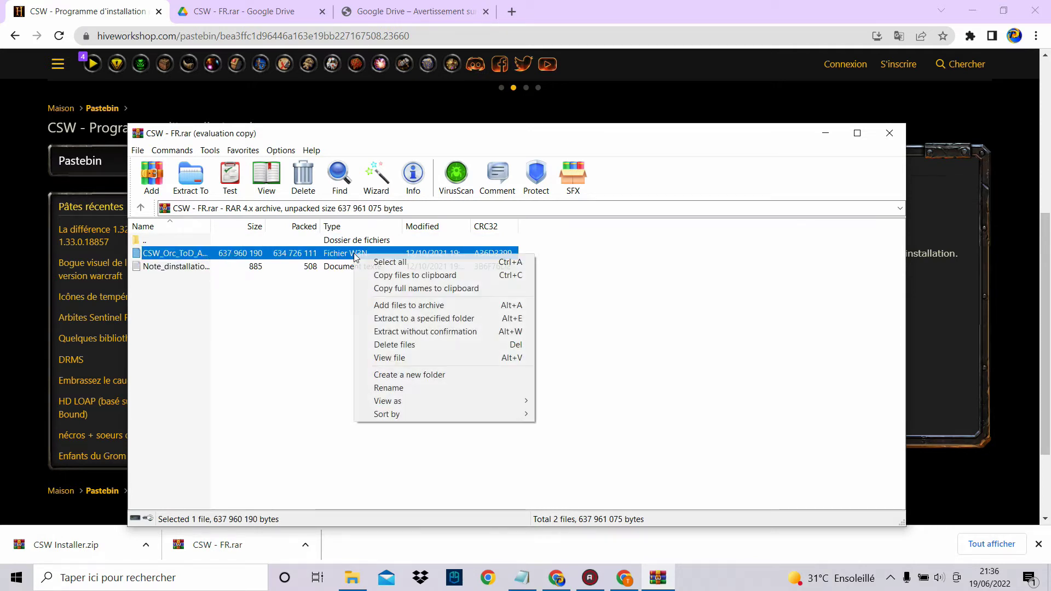
left_click(422, 319)
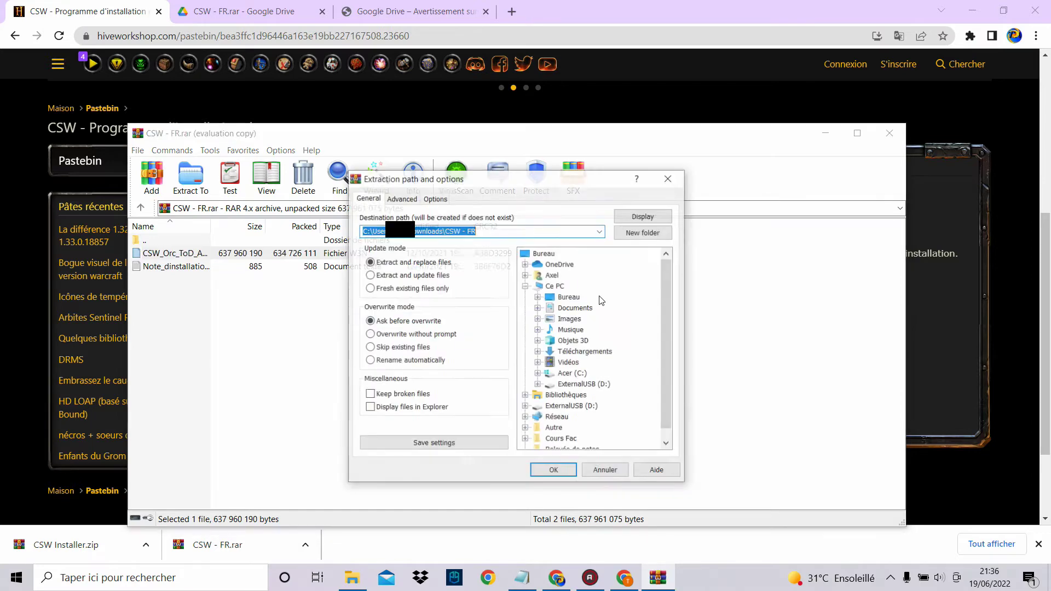
Step: Set the extraction destination to the Maps folder inside Documents\Warcraft III and extract the campaign file there
left_click(537, 308)
scroll(539, 312, "down", 3)
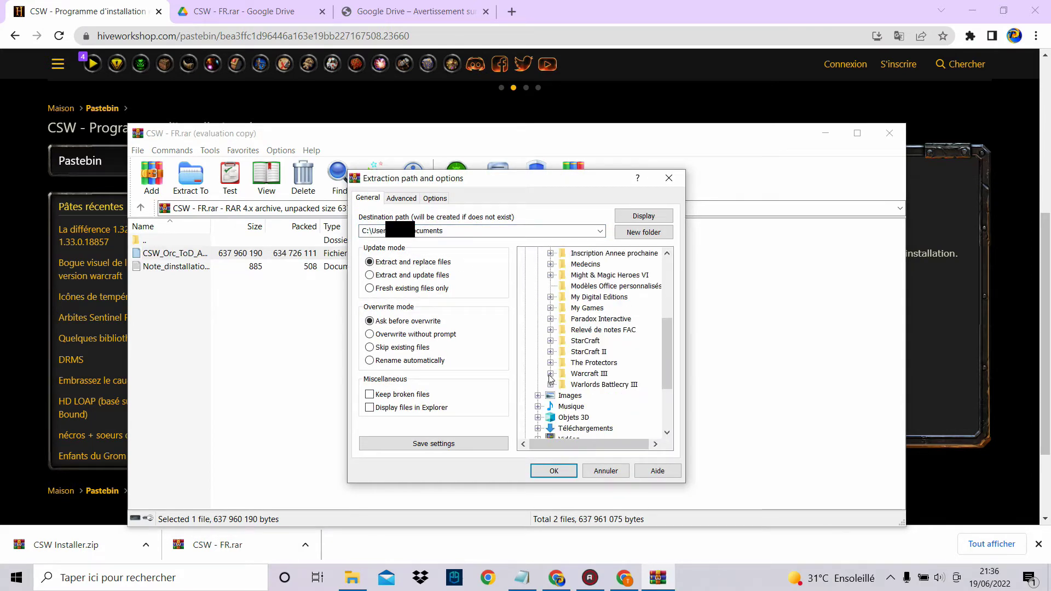
scroll(526, 328, "up", 2)
scroll(607, 372, "down", 2)
left_click(550, 373)
scroll(589, 373, "down", 1)
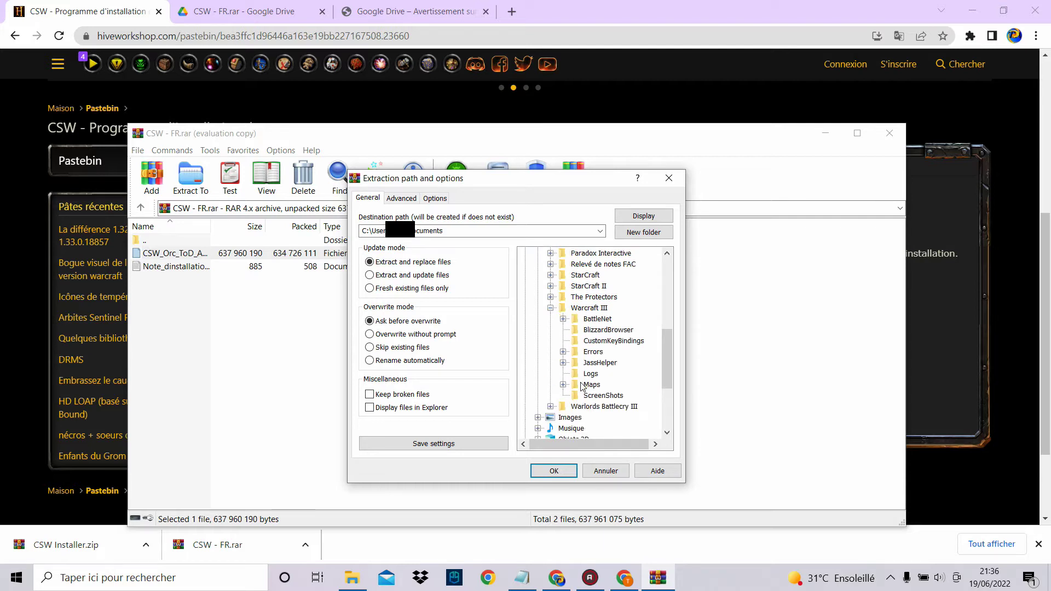
left_click(591, 384)
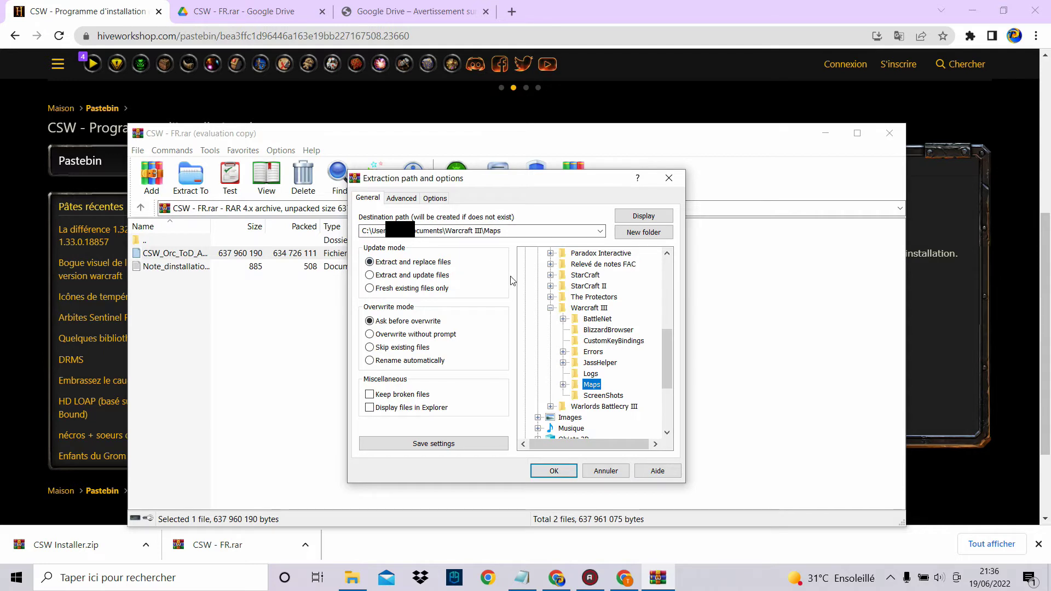
left_click_drag(669, 325, 674, 375)
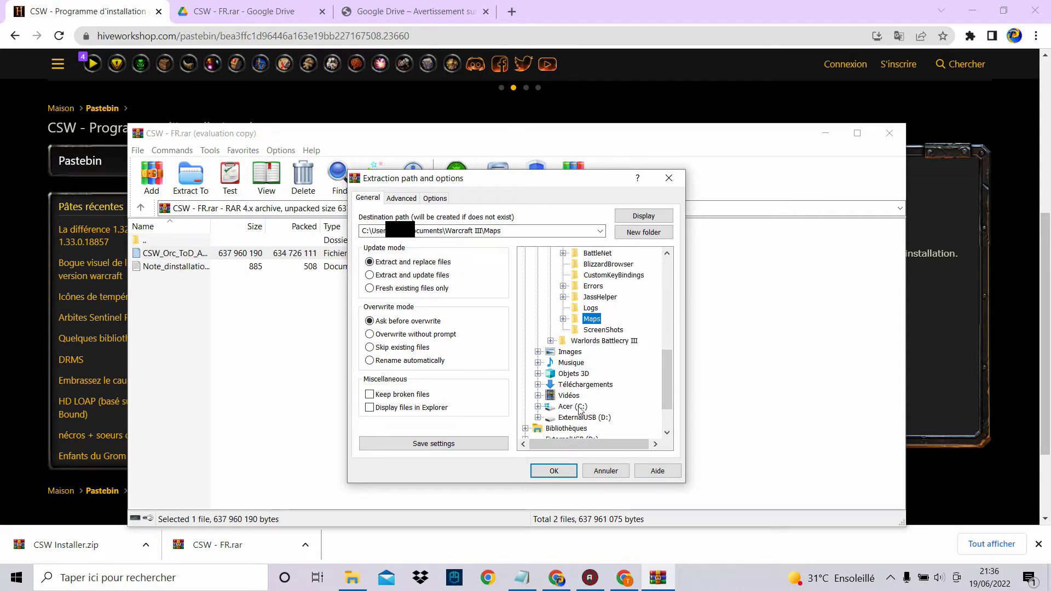
scroll(604, 392, "up", 1)
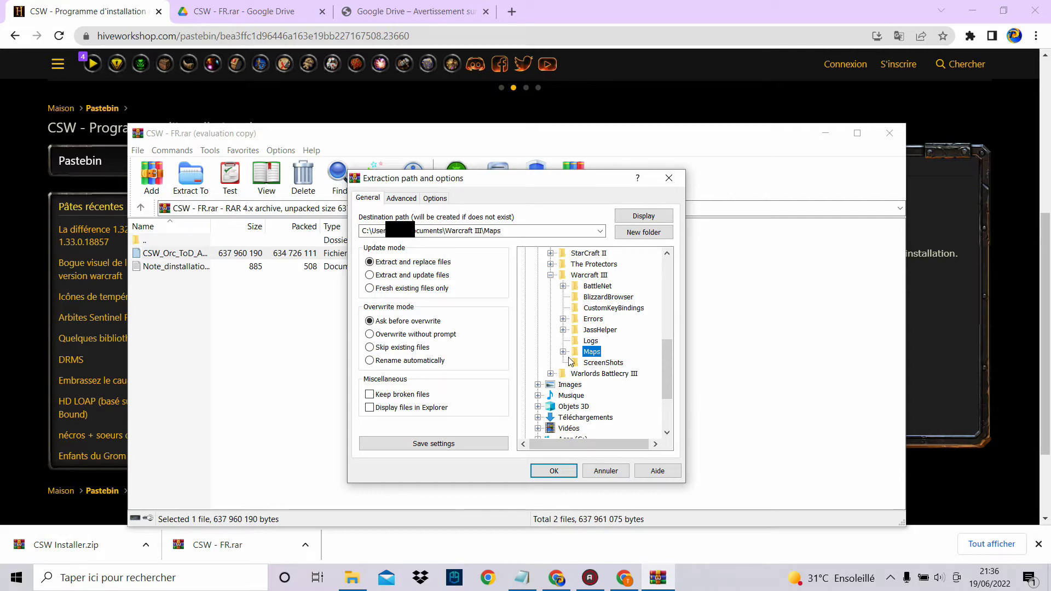
left_click(553, 472)
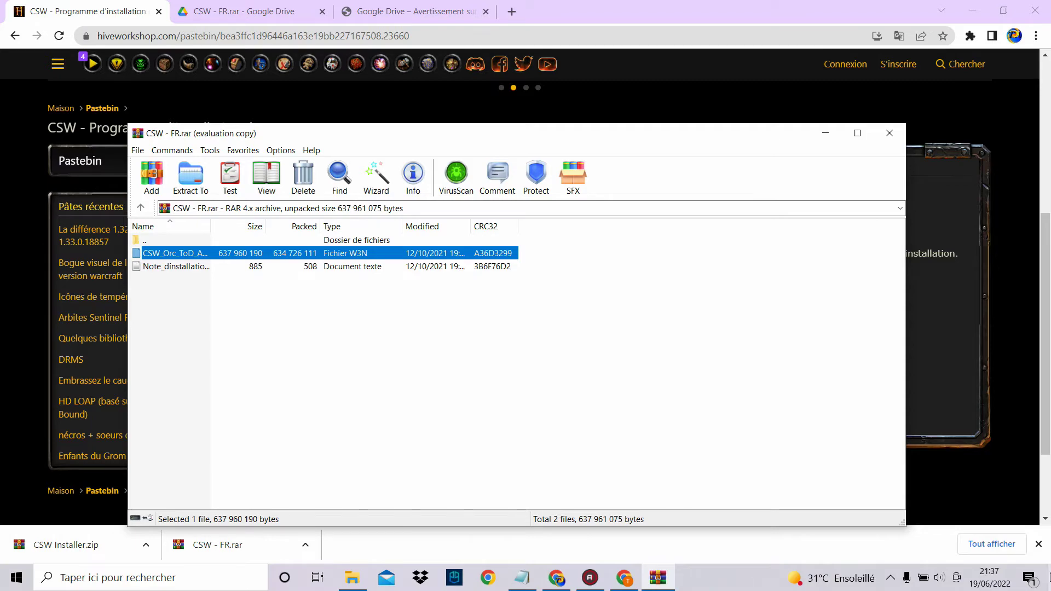
Step: Open the downloaded CSW Installer.zip archive from the browser and start extracting CSW Installer.exe to a specified folder
key("super+d")
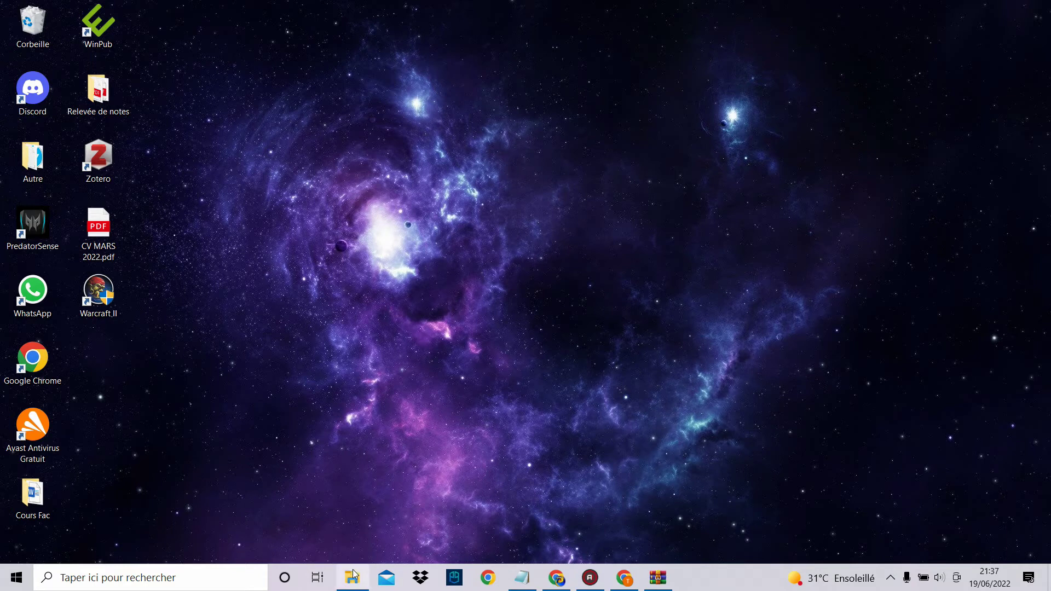
left_click_drag(537, 429, 591, 395)
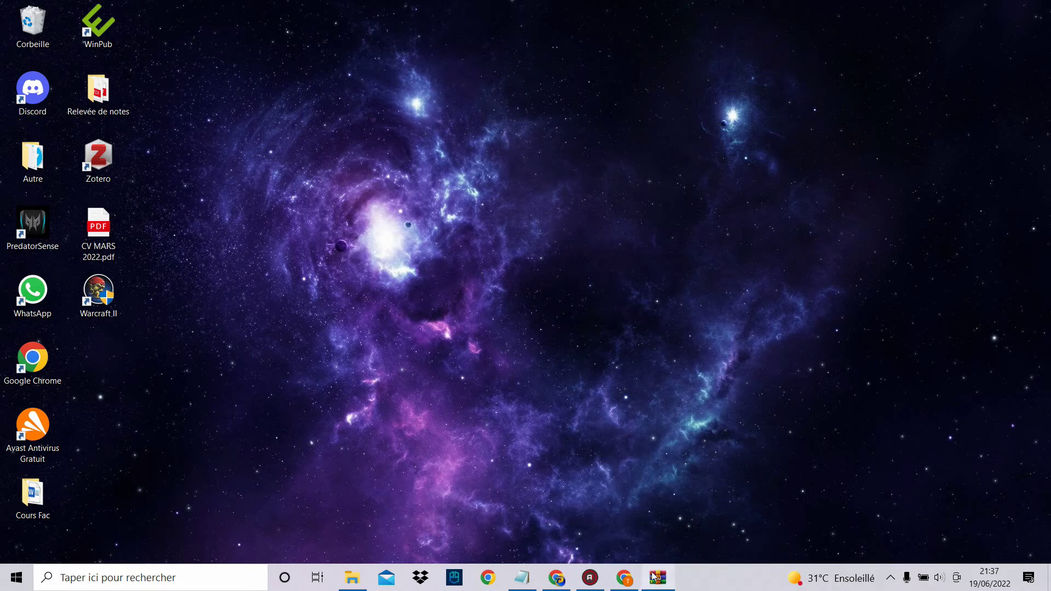
left_click(562, 581)
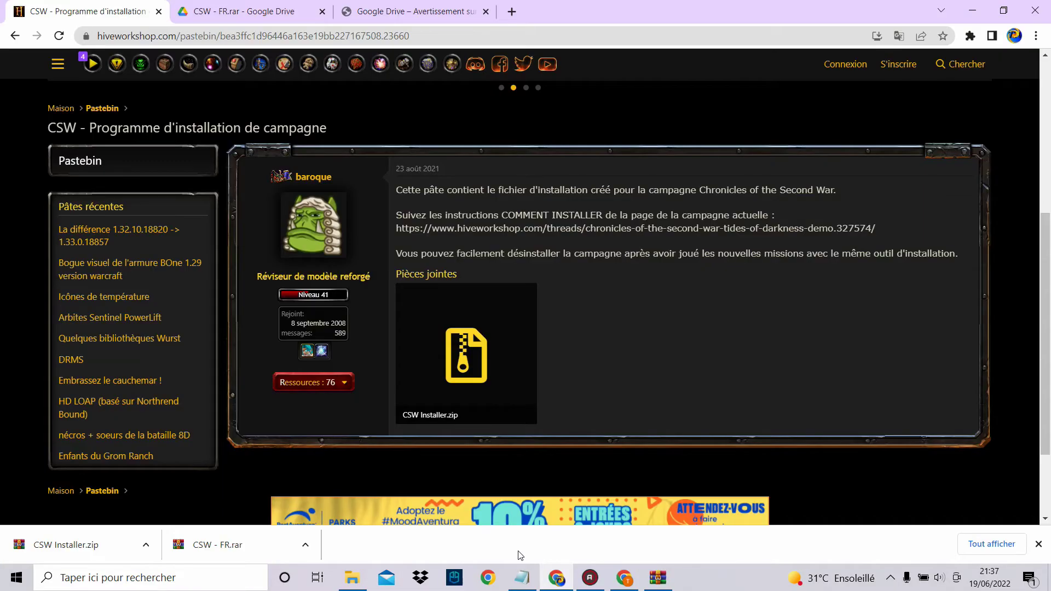
left_click(145, 545)
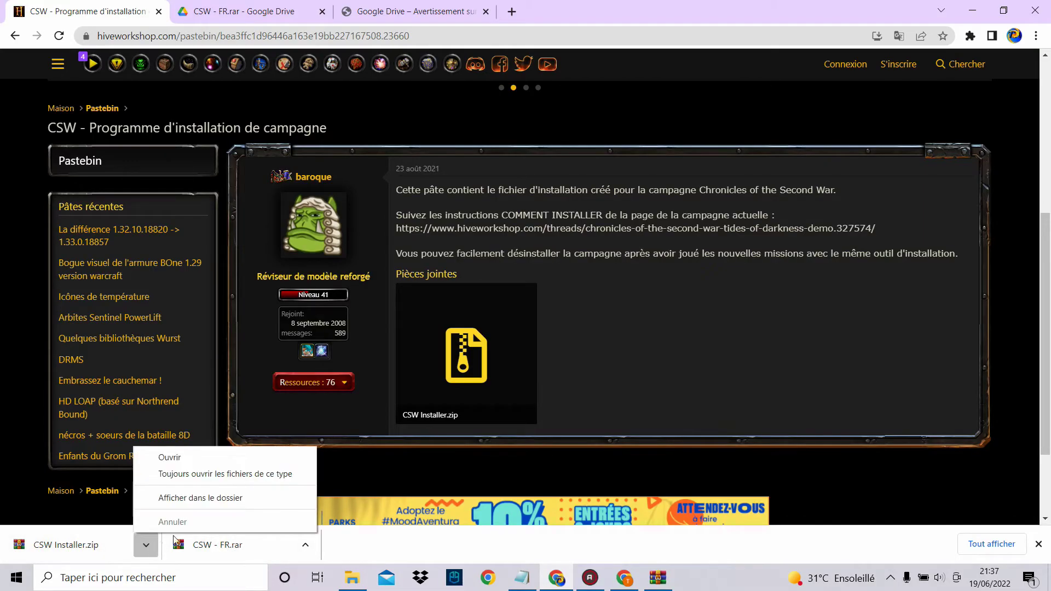
left_click(189, 459)
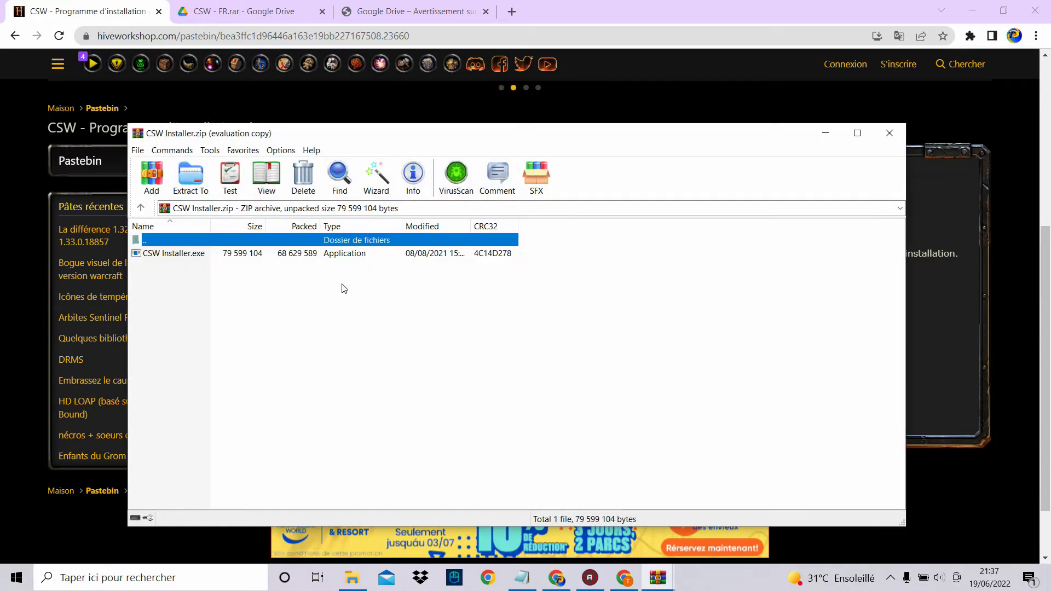
right_click(240, 257)
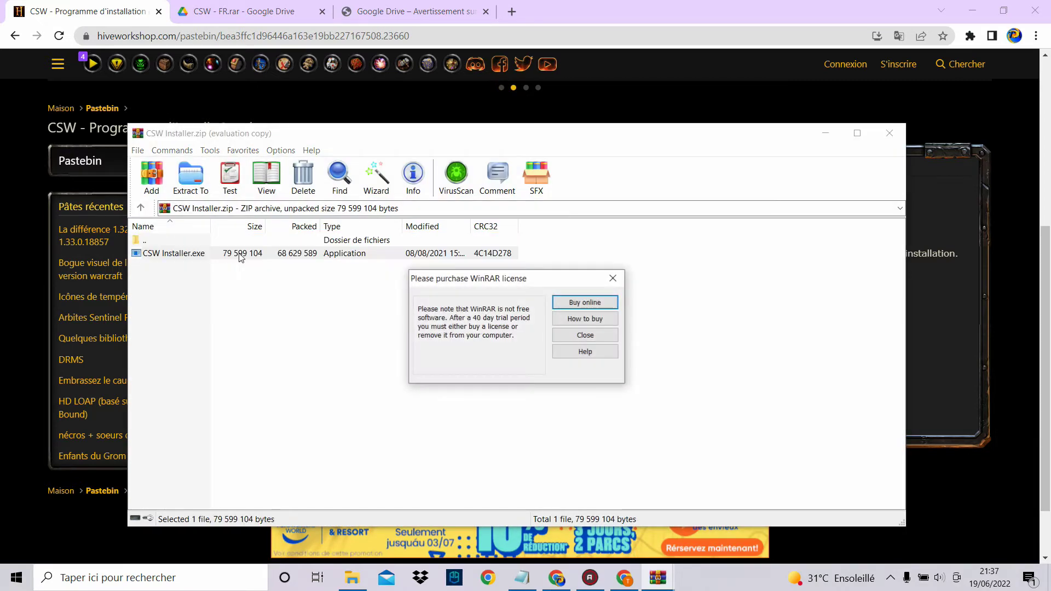
left_click(614, 278)
right_click(336, 261)
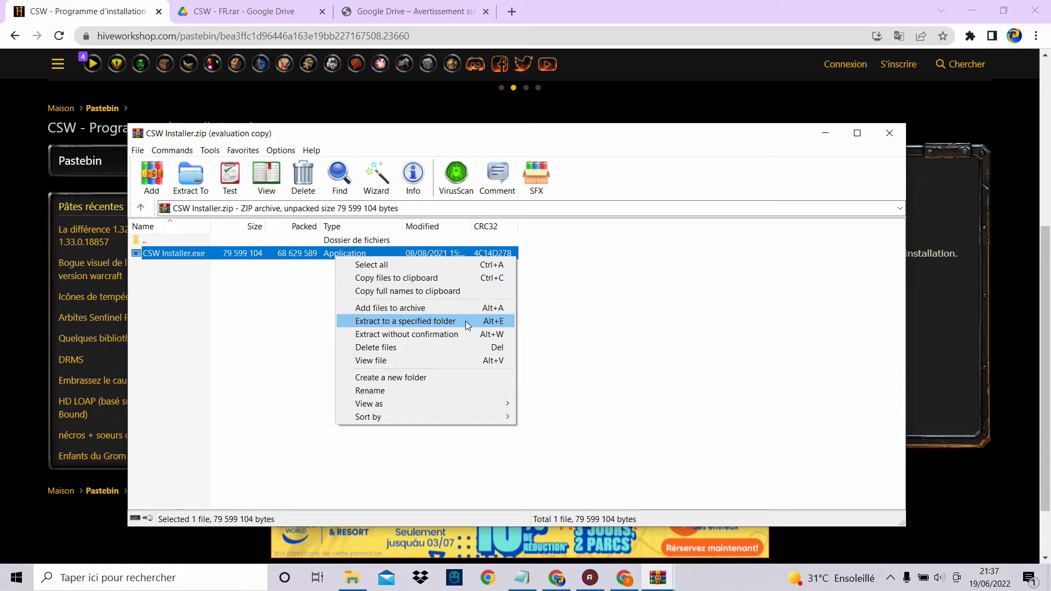
left_click(418, 323)
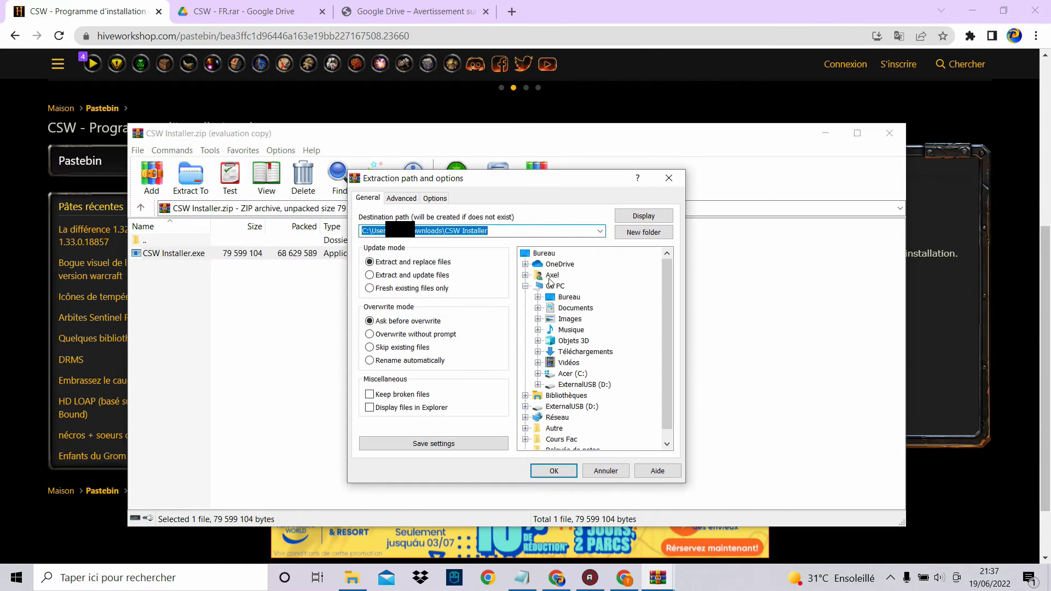
Step: Extract CSW Installer.exe to C:\Program Files (x86)\Warcraft III, replacing all existing copies
left_click(541, 377)
scroll(586, 384, "down", 2)
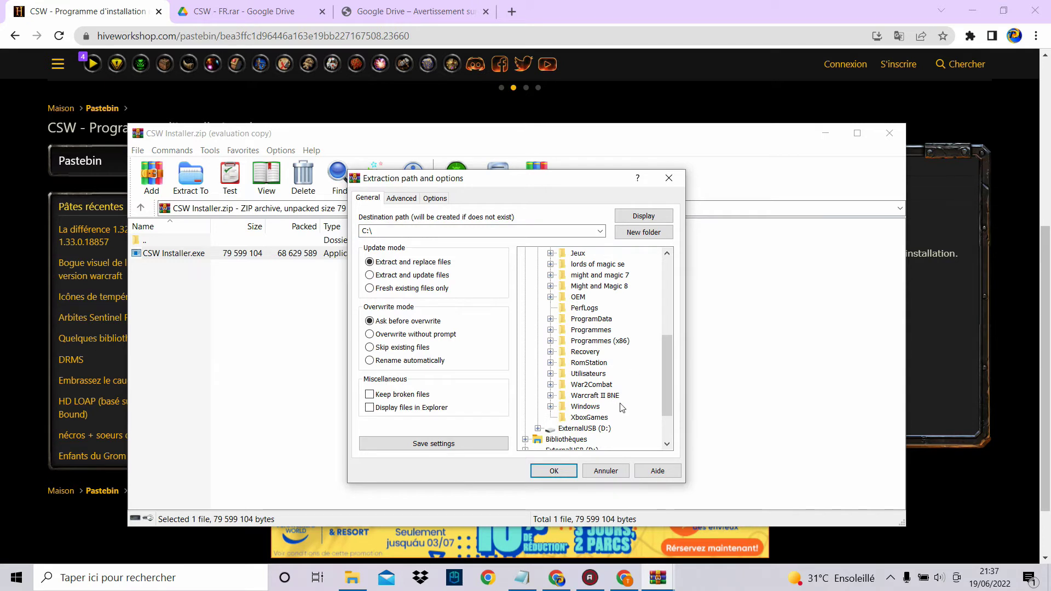
scroll(639, 409, "up", 3)
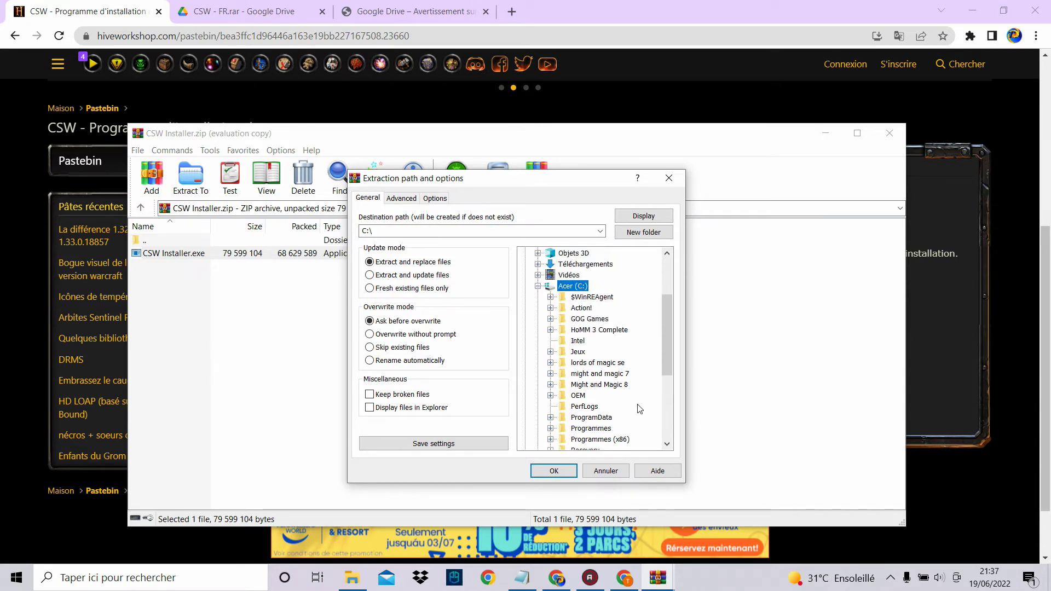
scroll(640, 410, "down", 3)
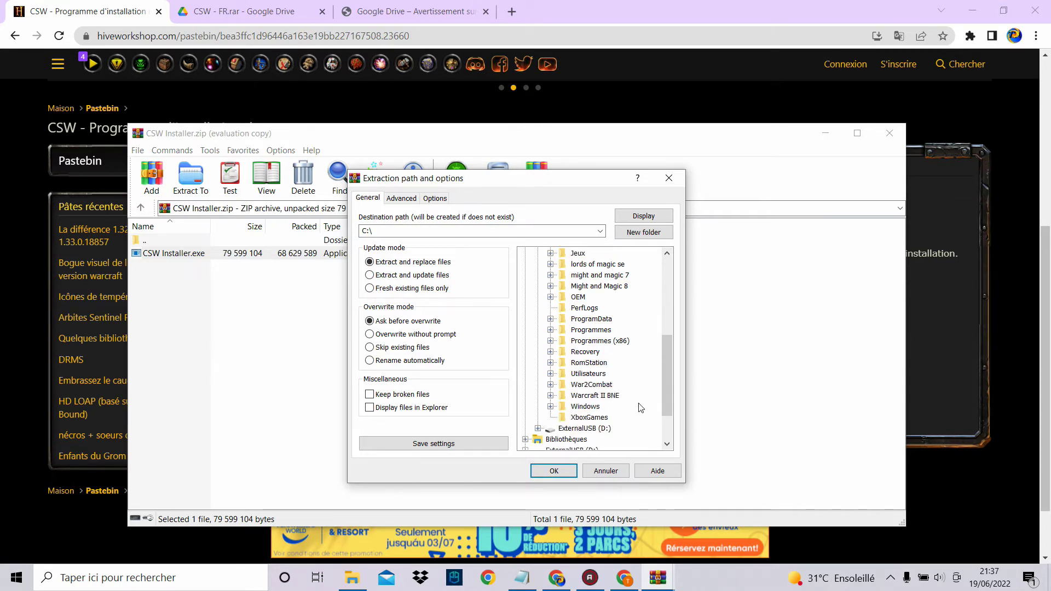
left_click(550, 341)
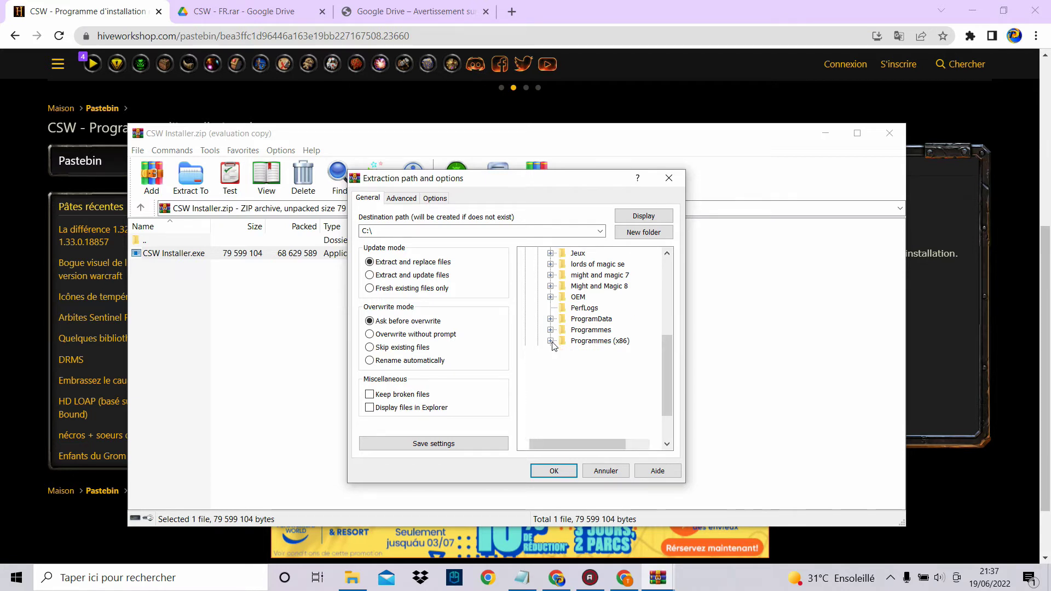
scroll(605, 348, "down", 8)
scroll(607, 346, "down", 2)
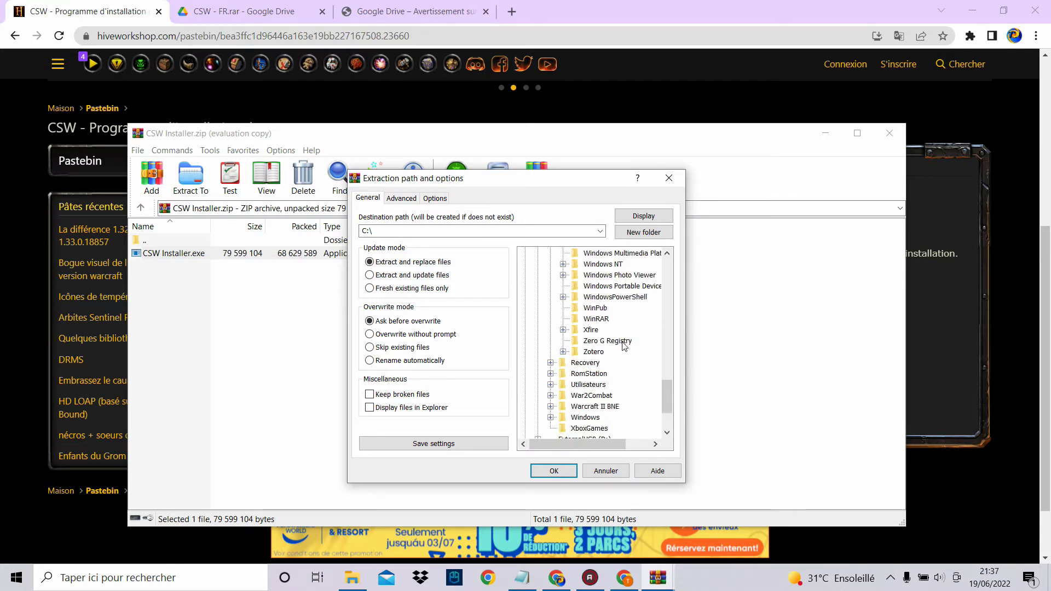
left_click(602, 329)
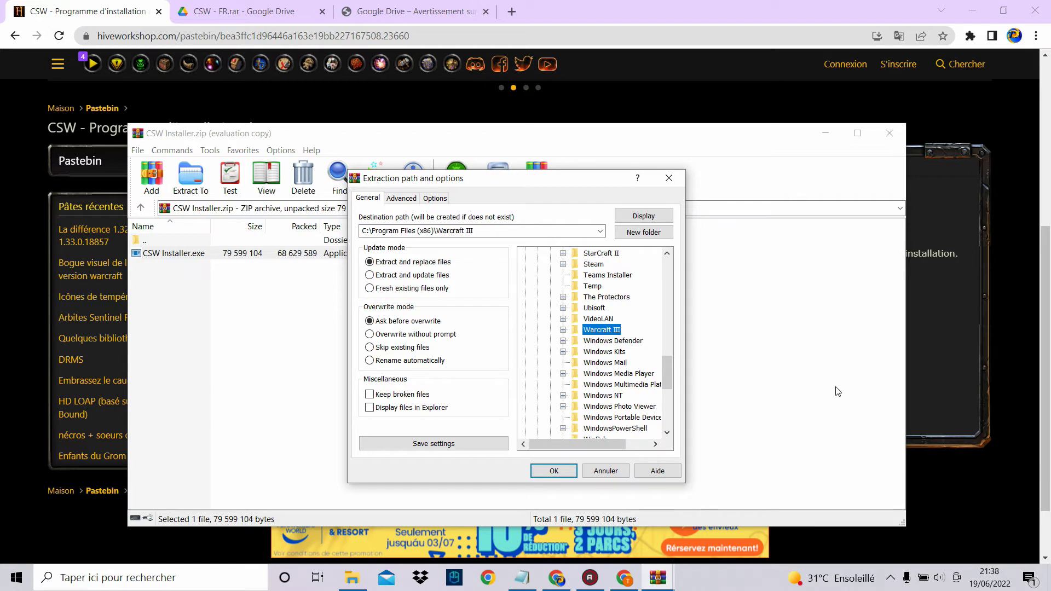
left_click(553, 471)
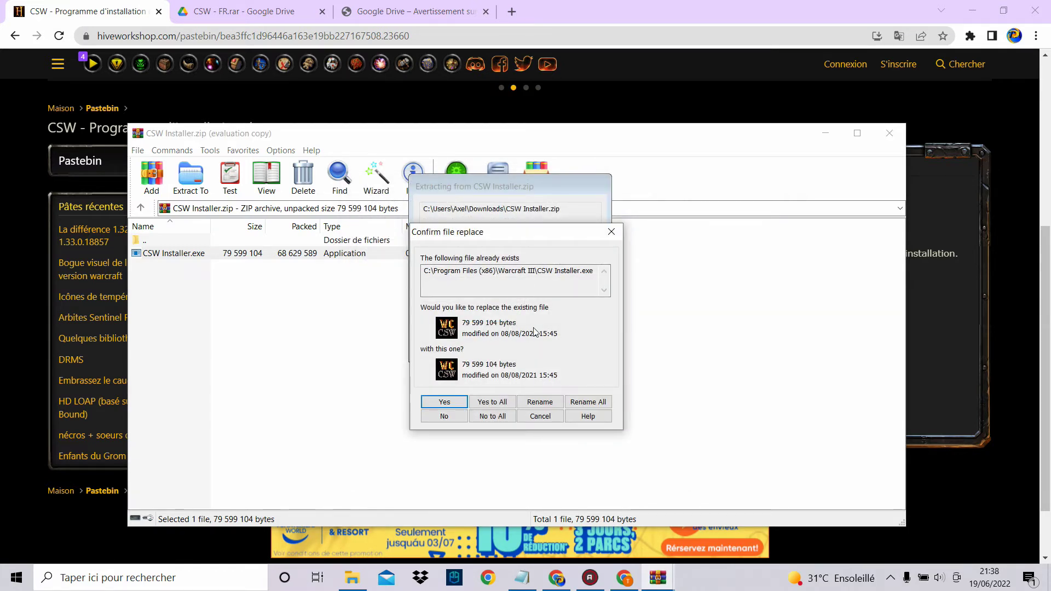
left_click(505, 403)
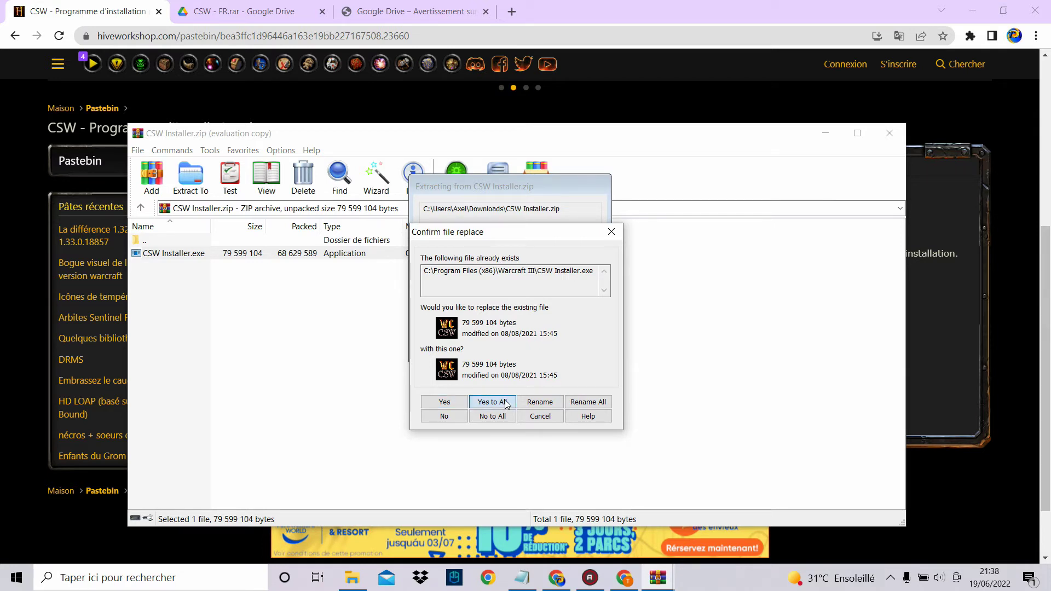
Step: Close the CSW Installer.zip archive window and the web browser once the extraction is done
left_click_drag(638, 333, 564, 385)
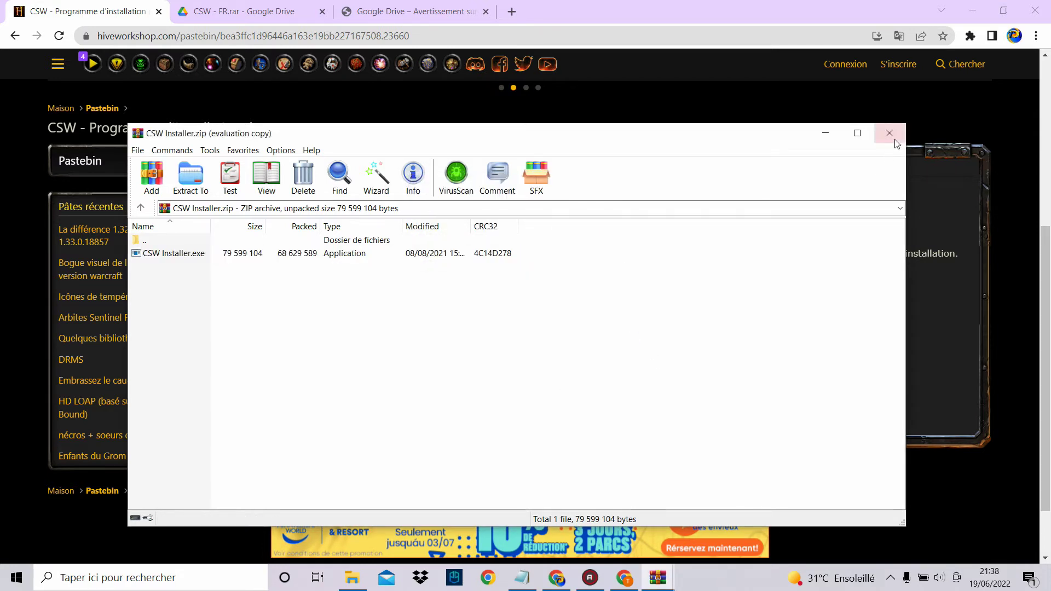
left_click(889, 133)
left_click(1035, 11)
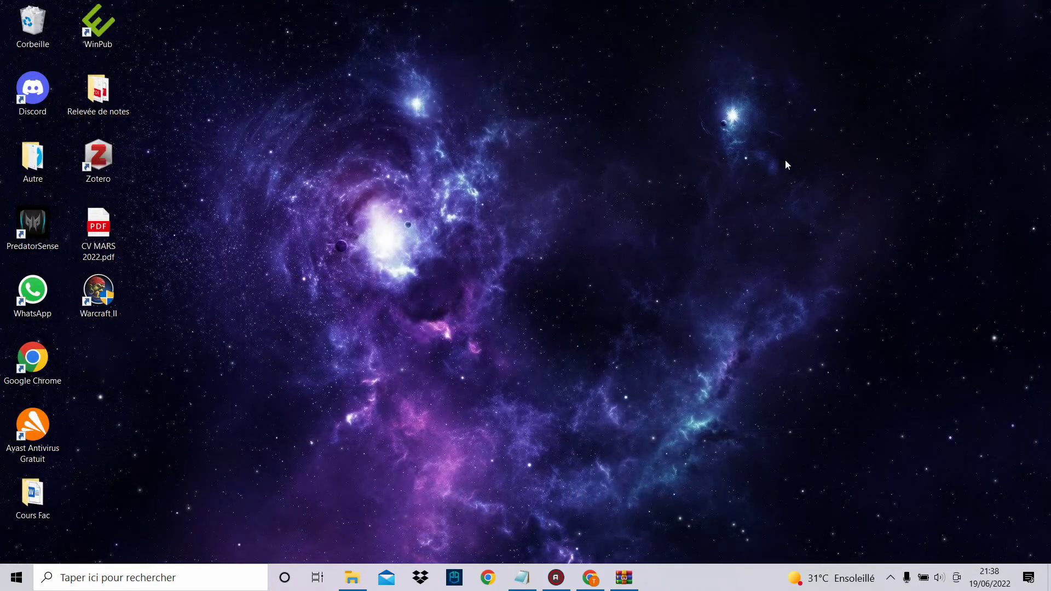
Step: Open a maximized File Explorer window and go to the Warcraft III folder under Programmes (x86) on Acer (C:)
mouse_move(361, 586)
left_click(351, 585)
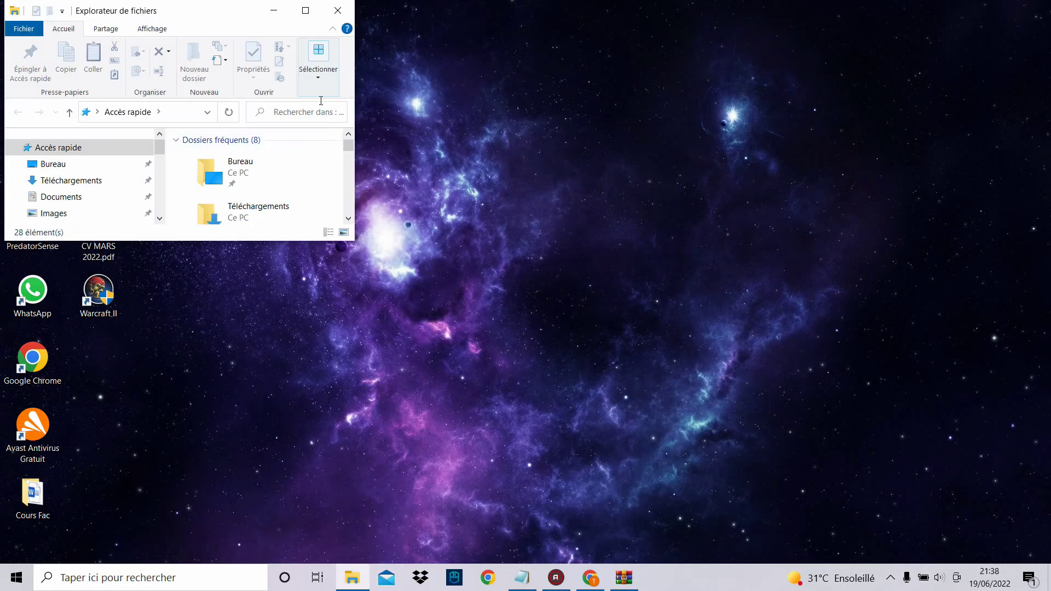
left_click(307, 16)
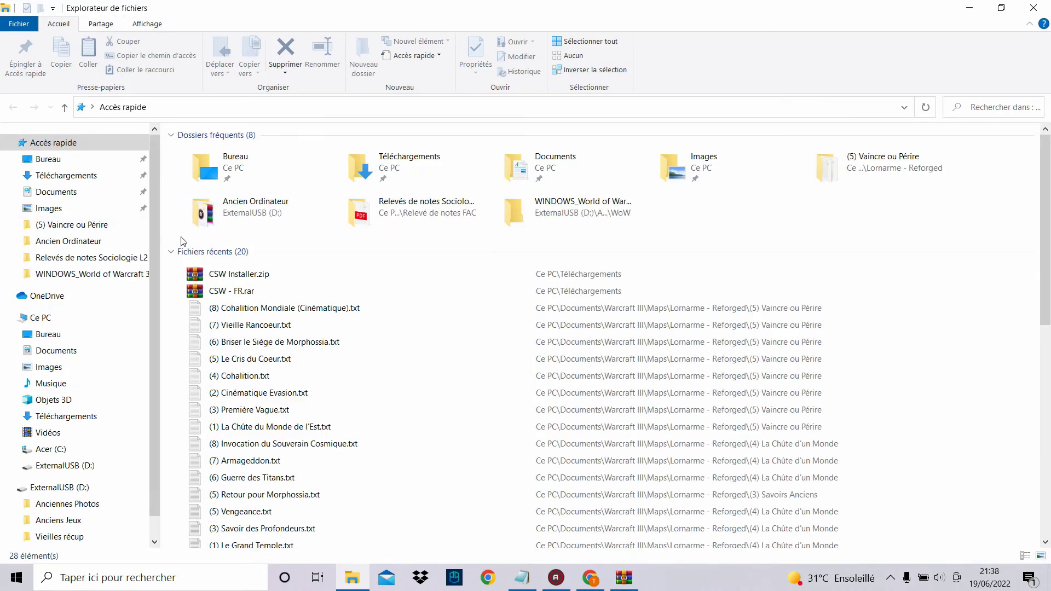
left_click(51, 449)
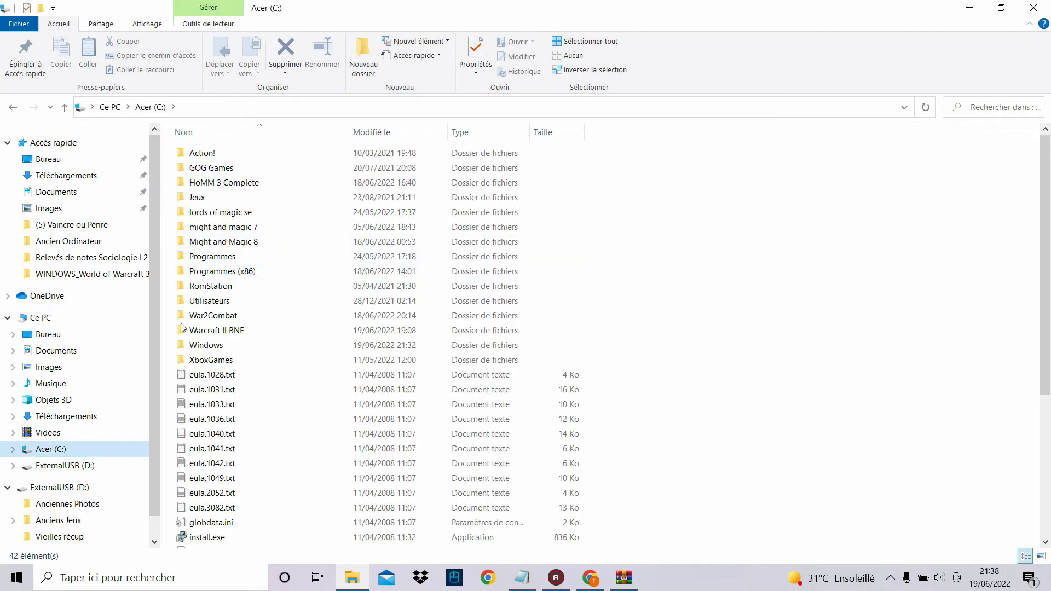
double_click(249, 271)
scroll(268, 272, "down", 5)
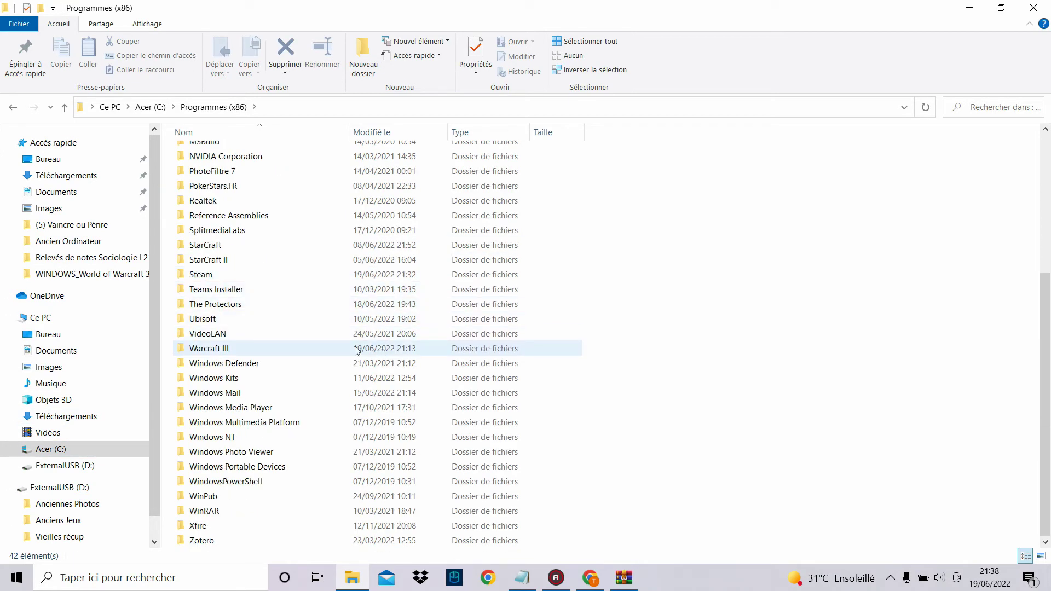
double_click(300, 348)
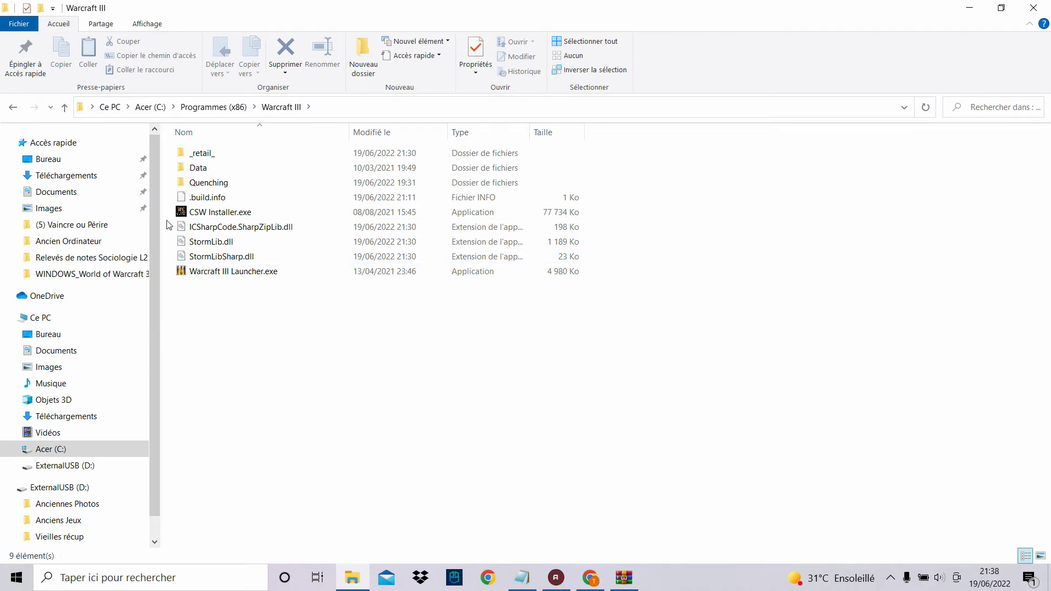
Step: Run CSW Installer.exe, load the campaign file CSW_Orc_ToD_ACT1 - FR.w3n from the Maps folder, and close the installer once loading is done
left_click(405, 213)
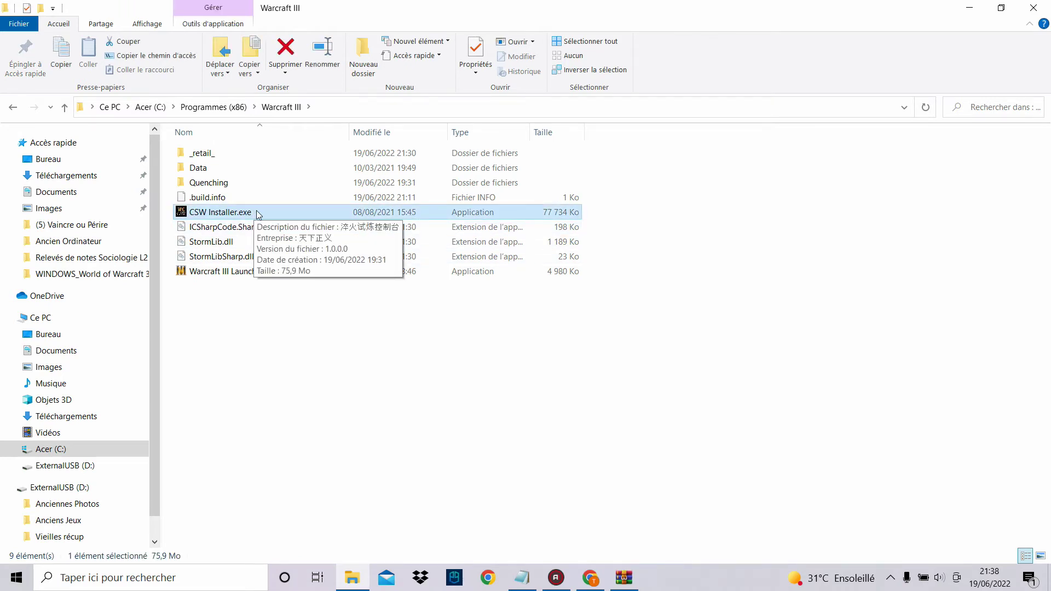
double_click(446, 209)
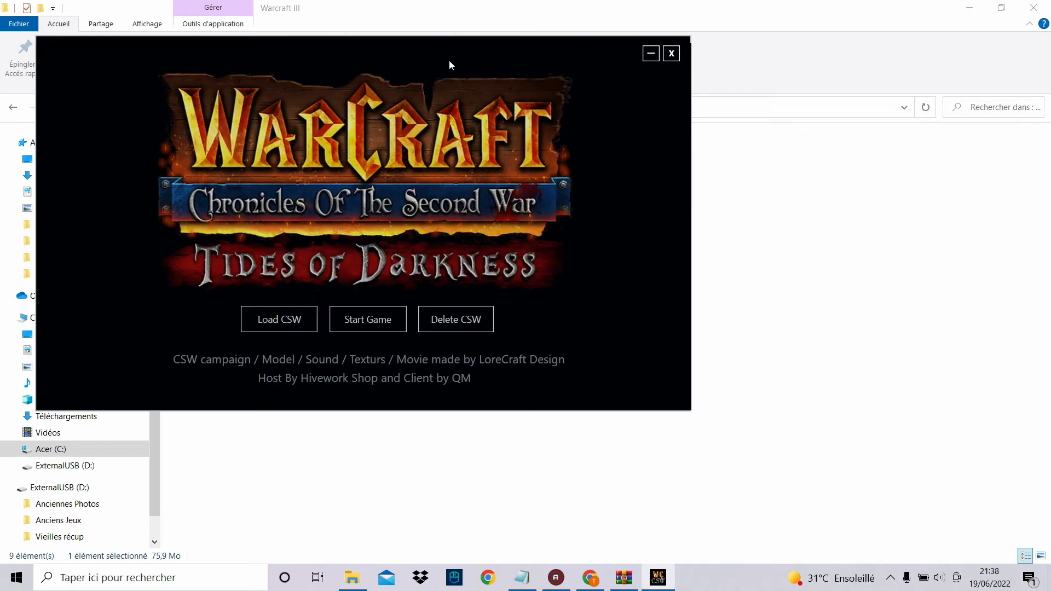
left_click_drag(449, 61, 691, 140)
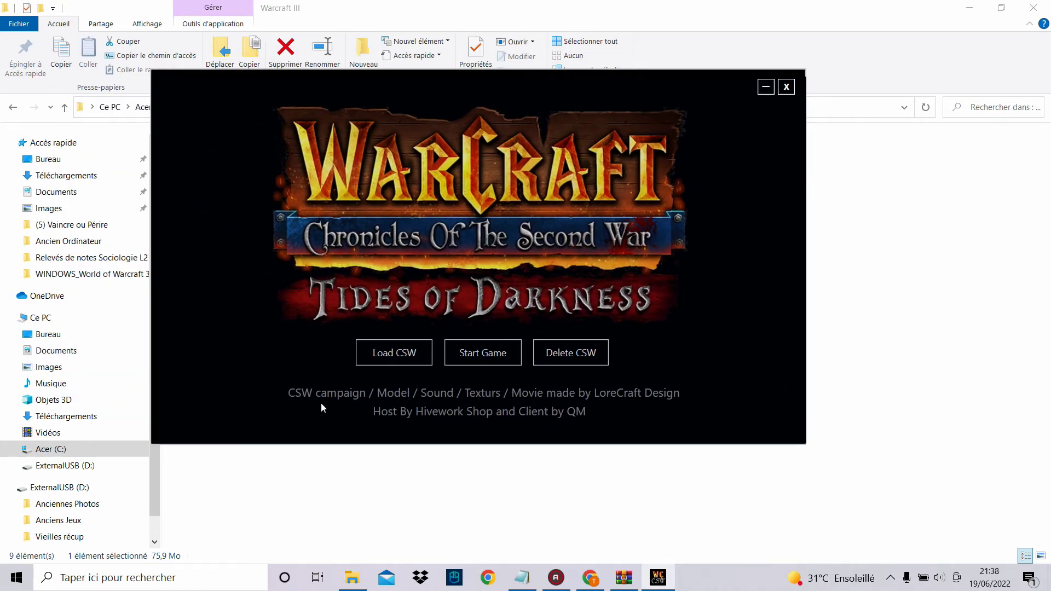
left_click(378, 354)
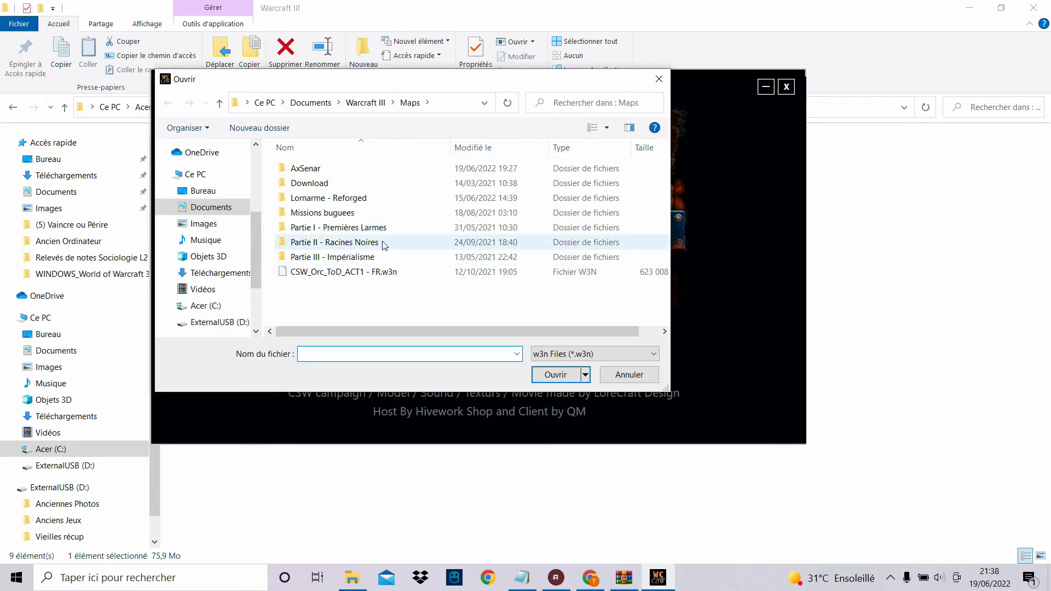
left_click(360, 273)
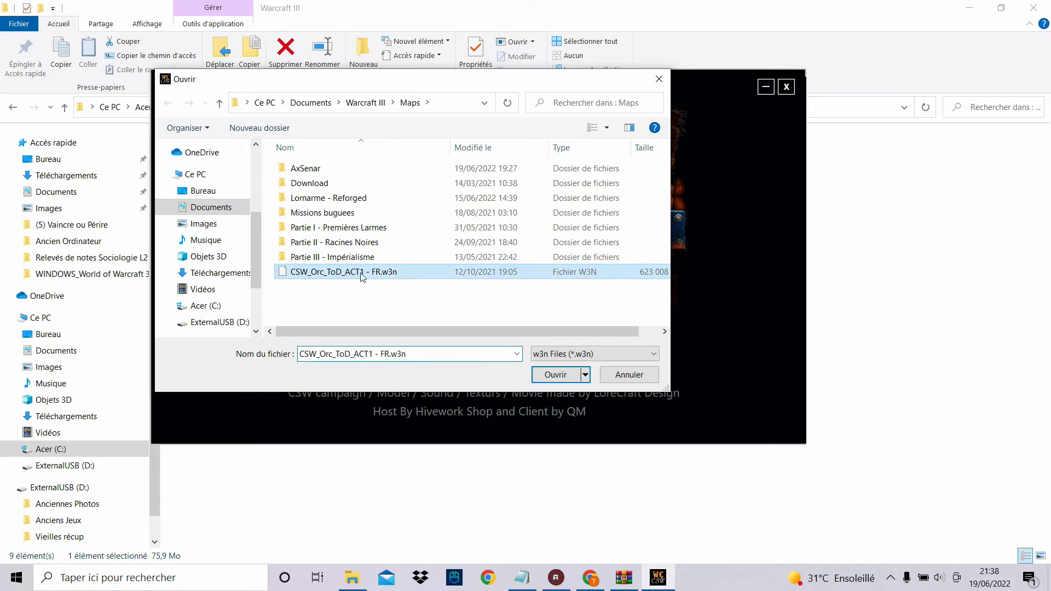
left_click(554, 374)
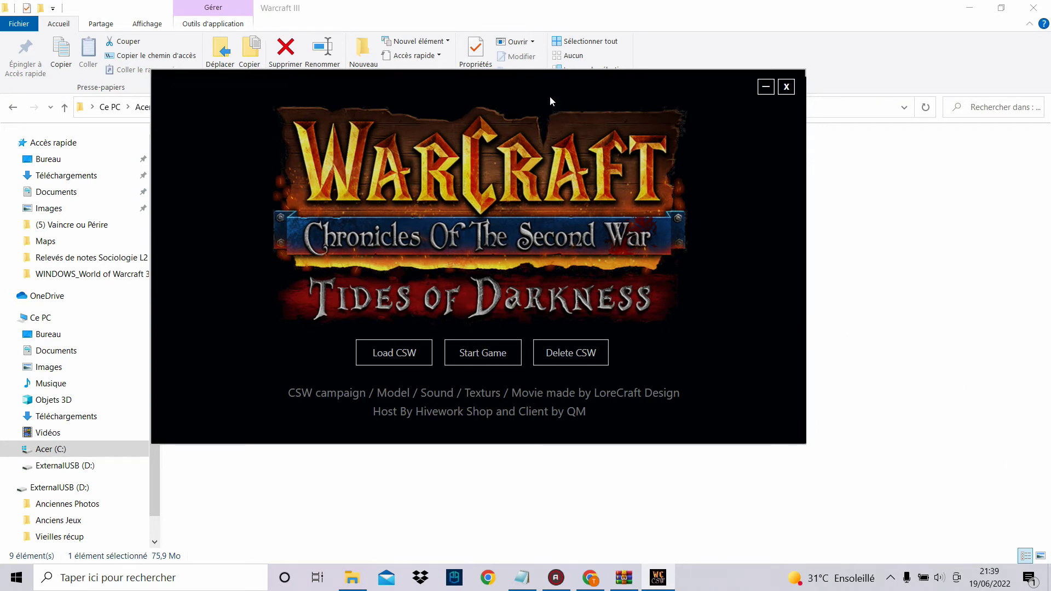
left_click_drag(549, 101, 636, 105)
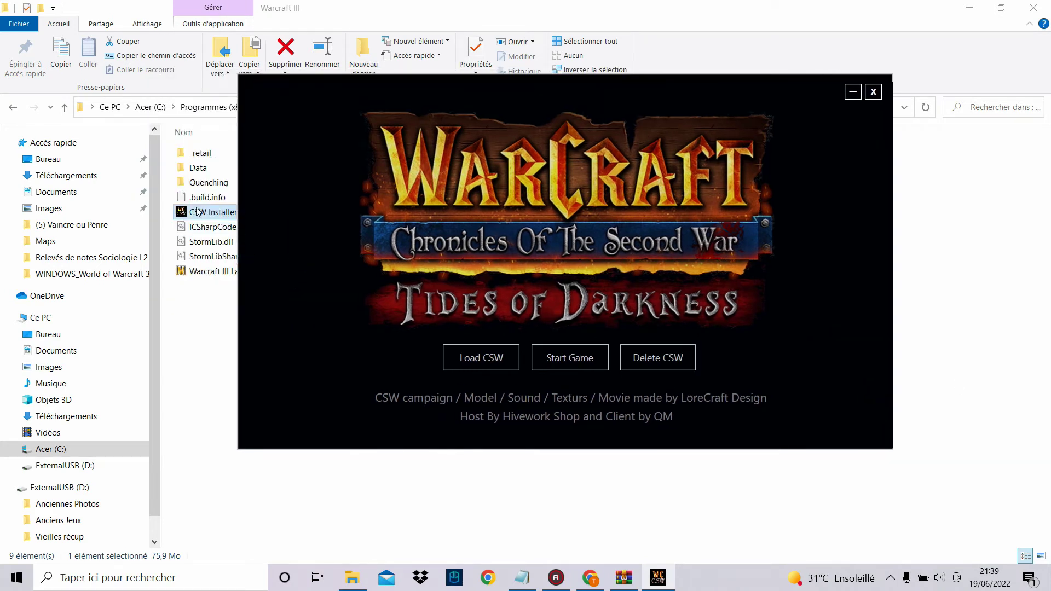
left_click(880, 91)
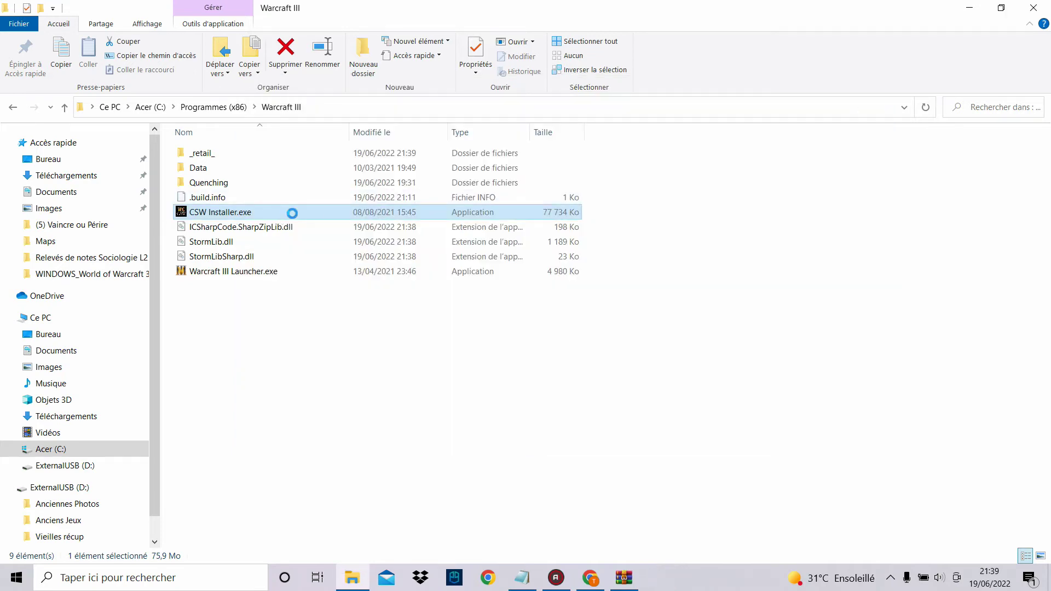
Step: Create a shortcut to CSW Installer.exe and move it from the Warcraft III folder to the desktop
right_click(280, 213)
left_click(393, 501)
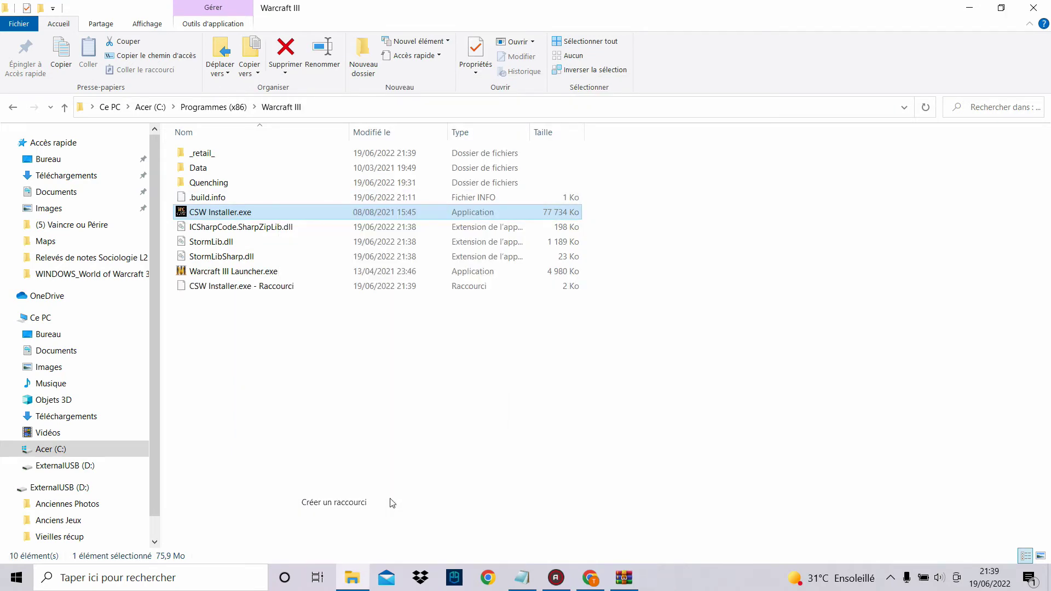
right_click(235, 226)
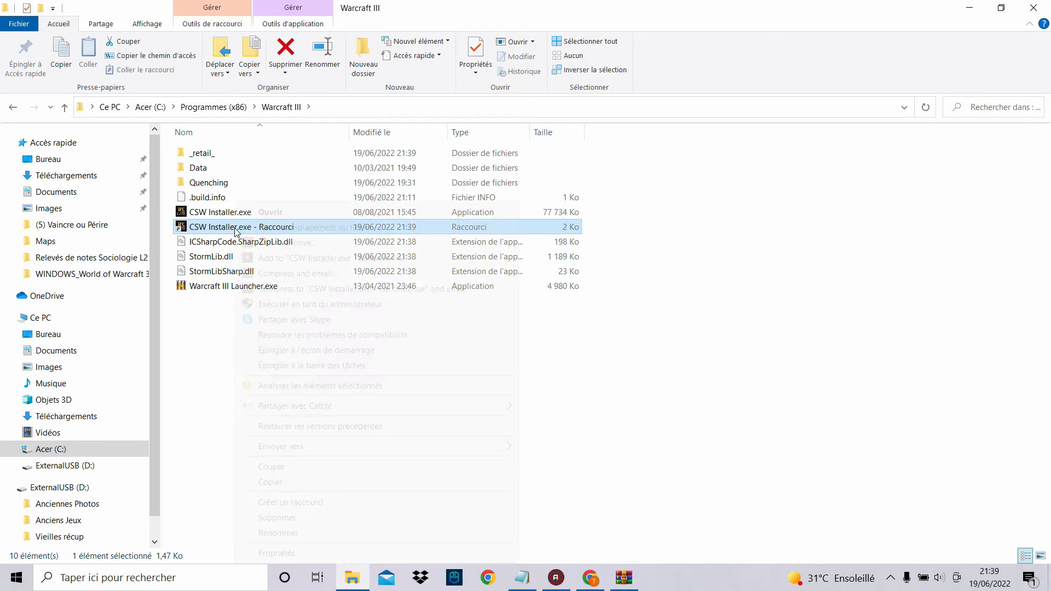
left_click(267, 467)
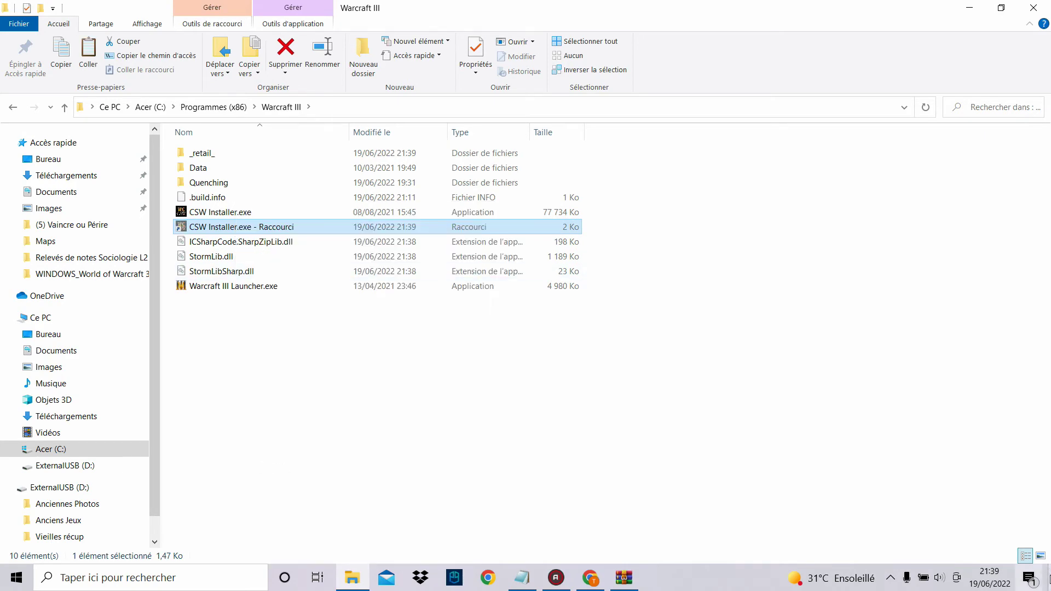
left_click(1048, 578)
right_click(85, 348)
left_click(120, 410)
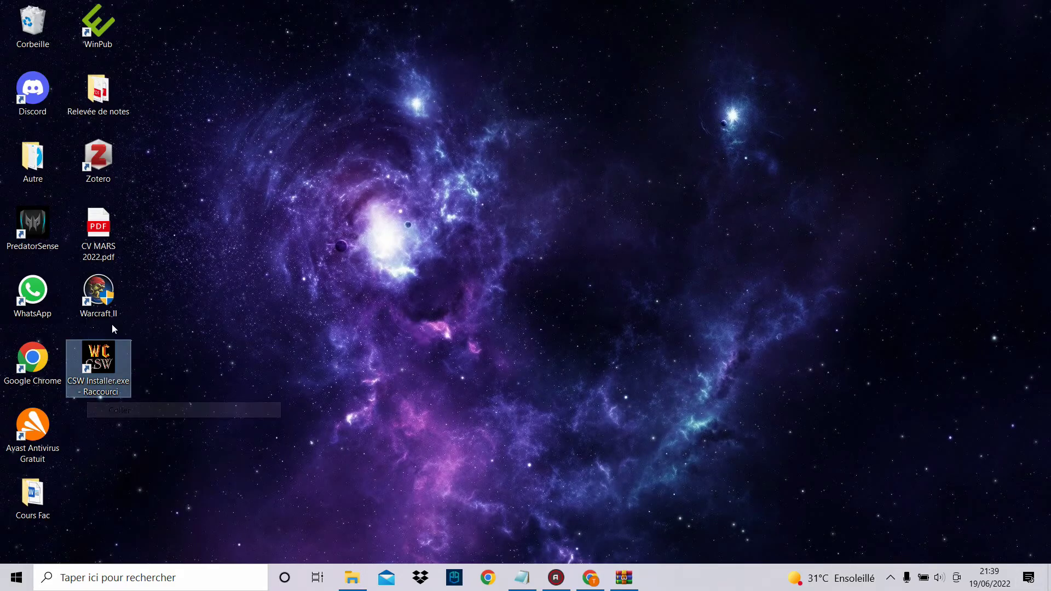
Step: Rename the CSW Installer shortcut on the desktop as Warcraft II
left_click(112, 324)
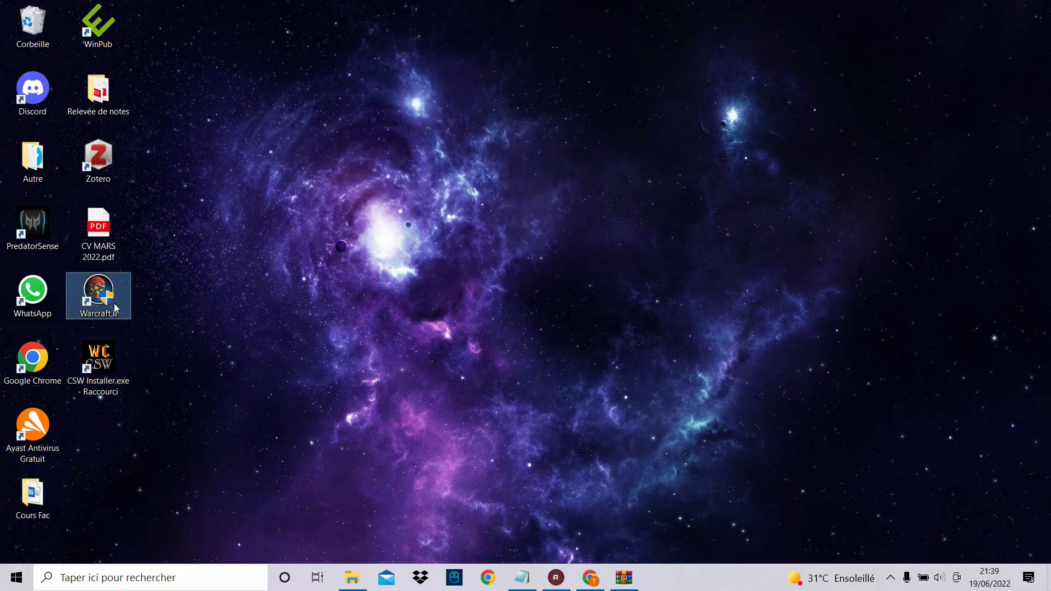
left_click(117, 358)
right_click(132, 366)
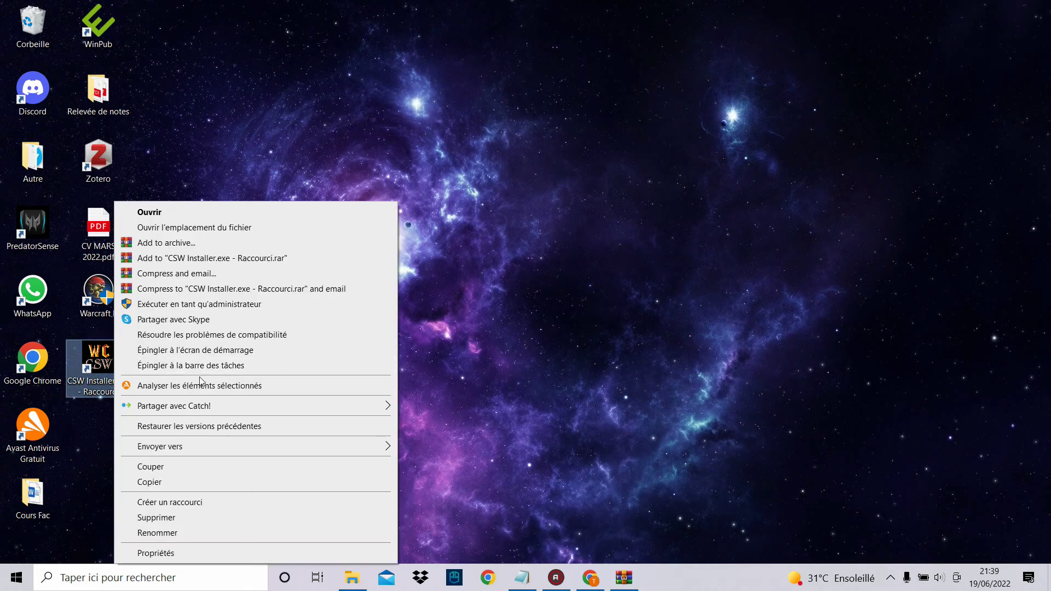
left_click(176, 531)
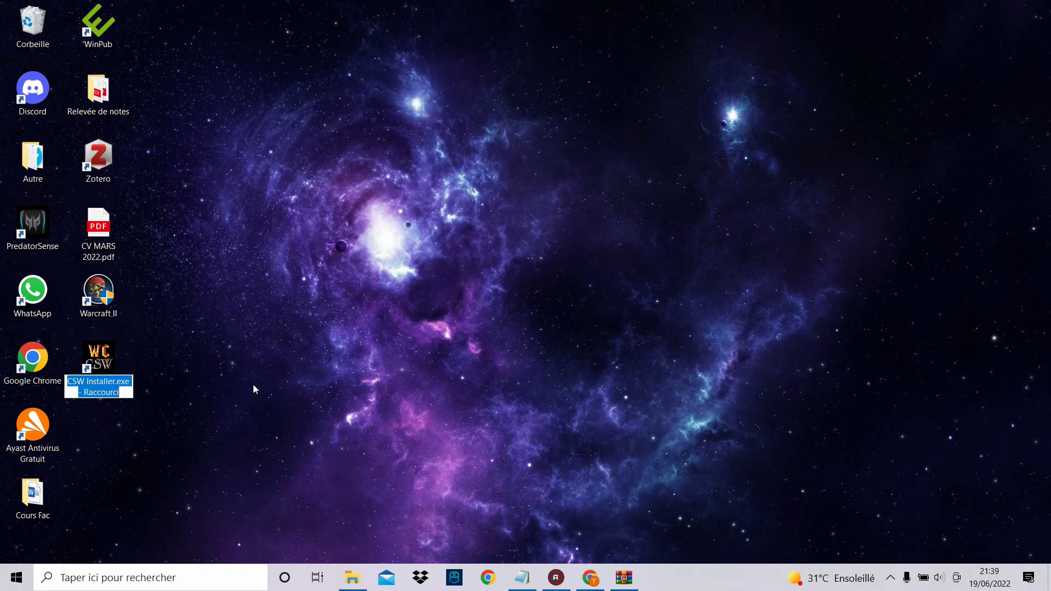
type("Warcrat")
key("BackSpace")
type("ft II")
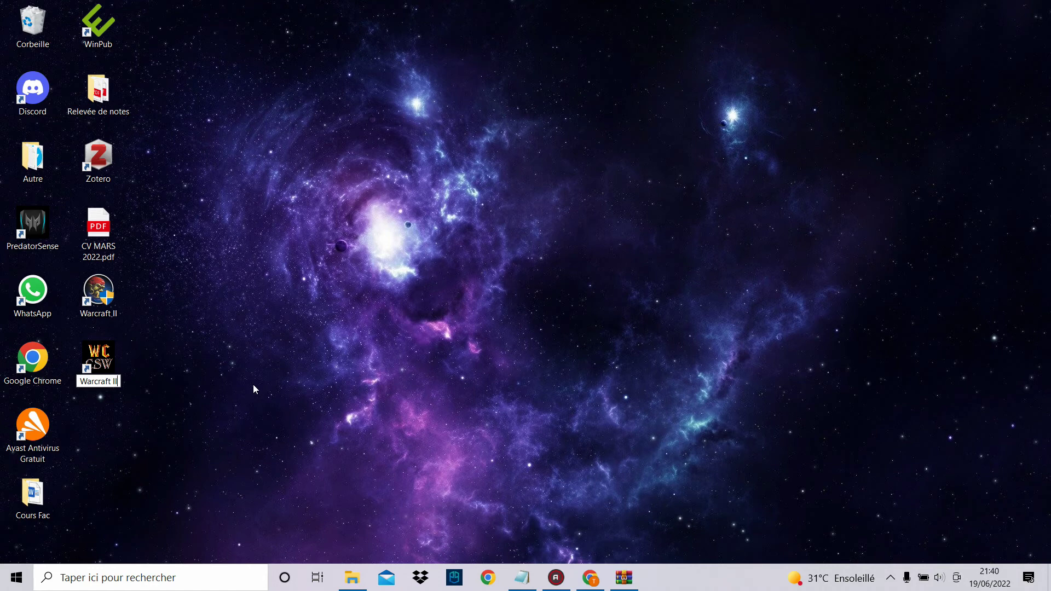
key("Return")
Step: Launch the installer from its renamed desktop shortcut, start the game, and choose to play offline
double_click(104, 359)
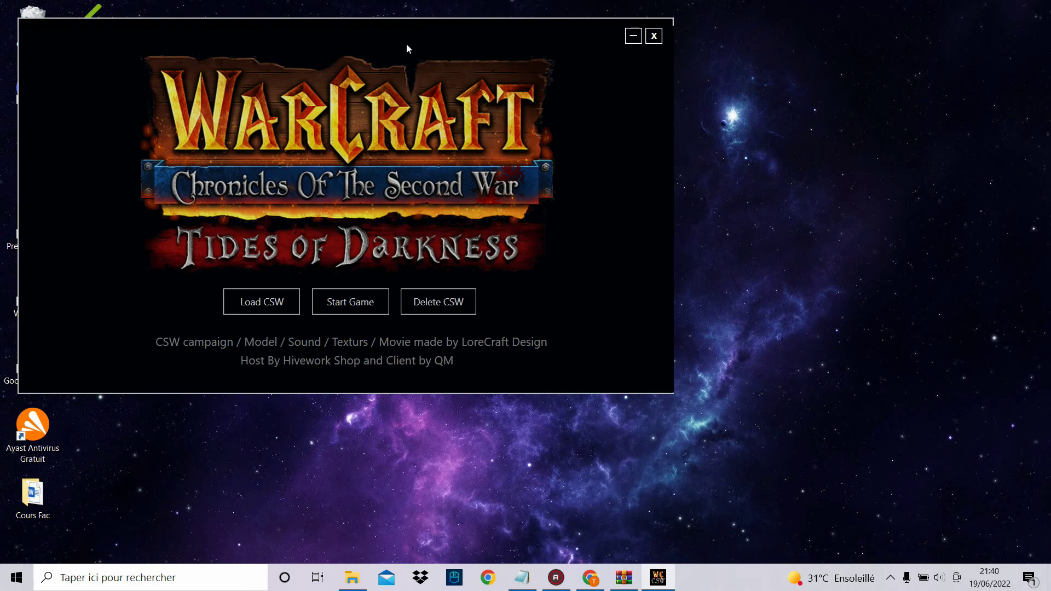
left_click_drag(409, 42, 565, 67)
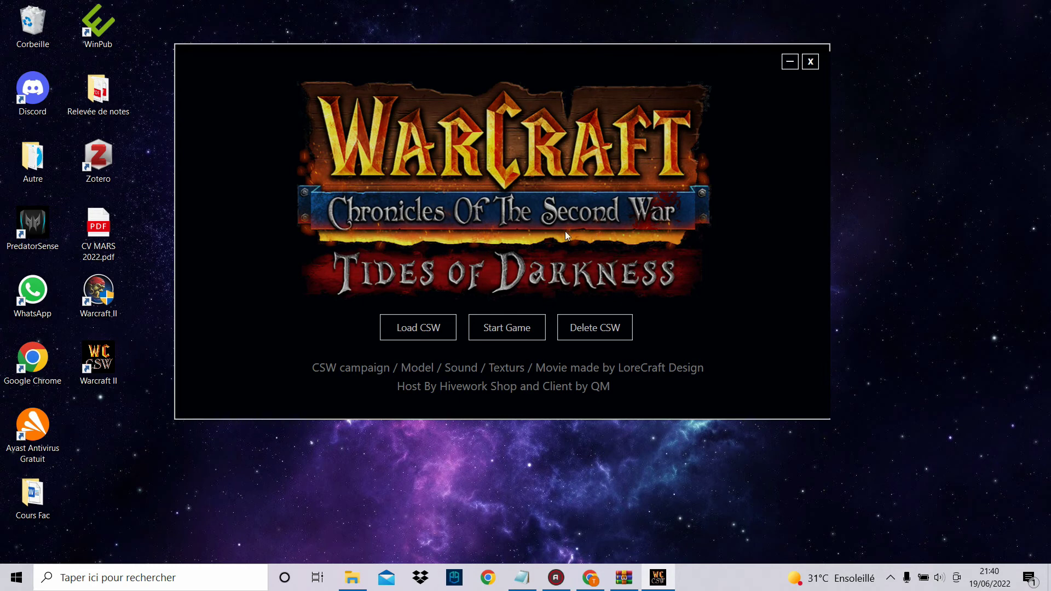
left_click(522, 327)
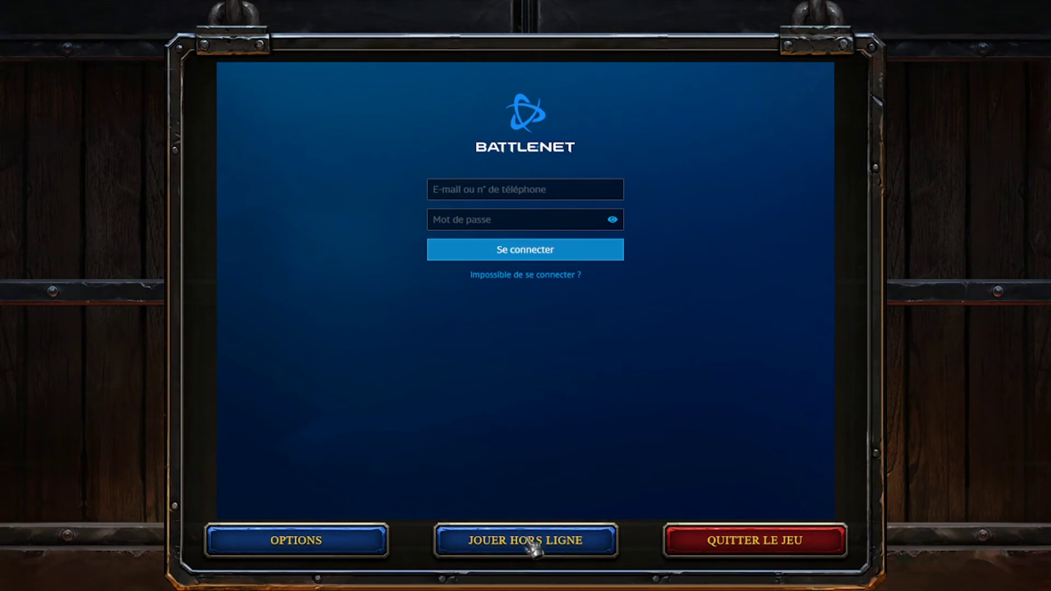
left_click(531, 541)
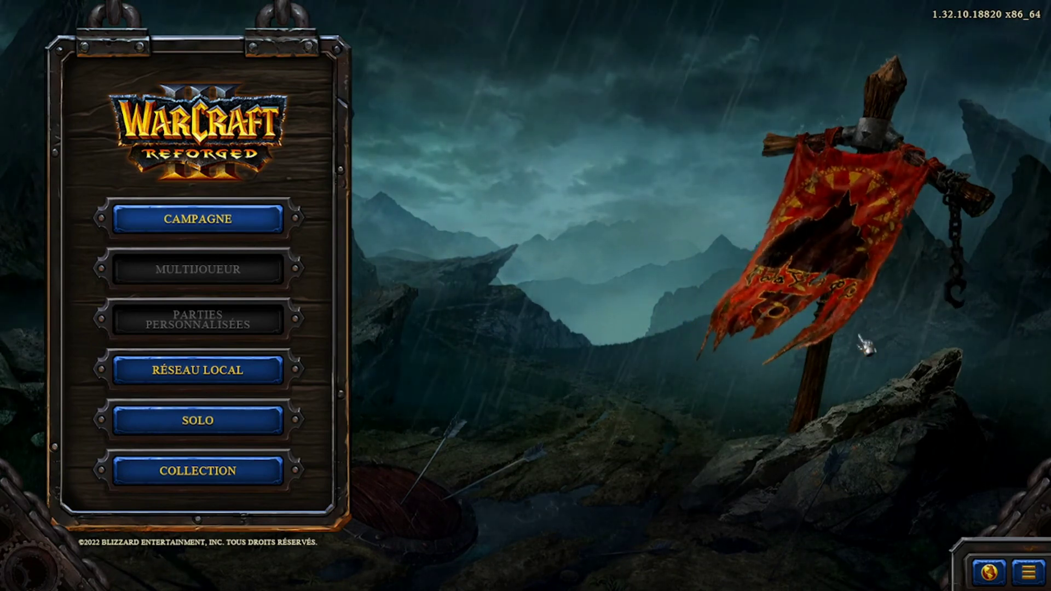
Step: Browse the game's campaigns to the last page and open Chronicles of the Second War - Tides of Darkness
left_click(213, 225)
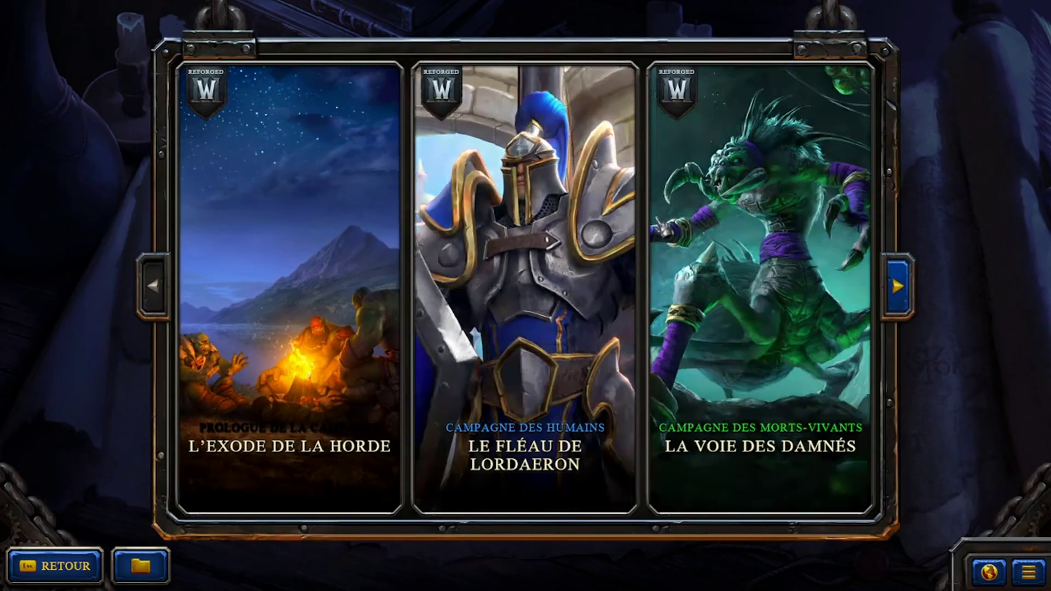
left_click(905, 299)
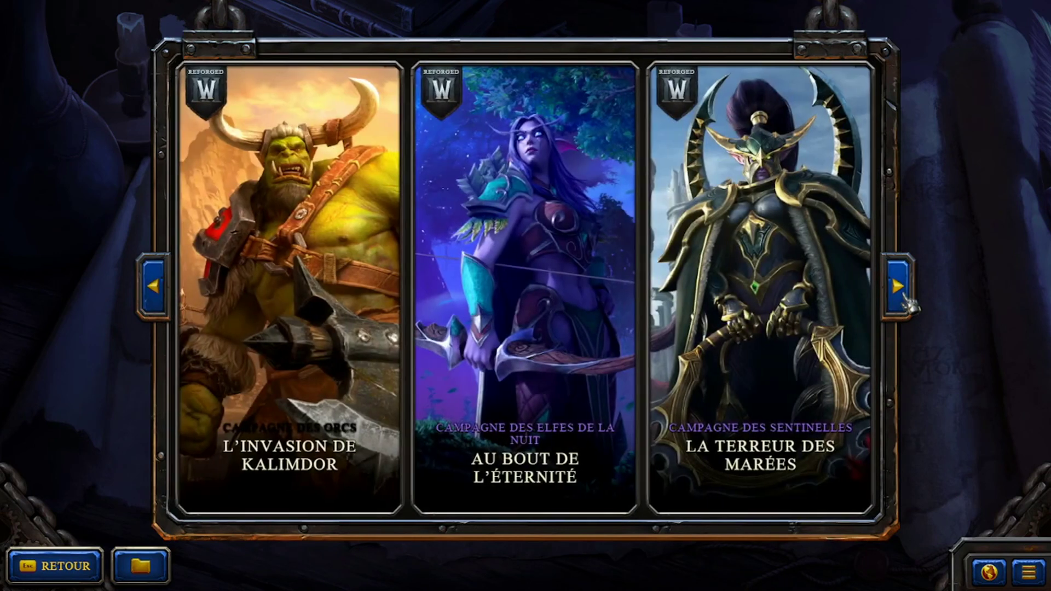
left_click(905, 299)
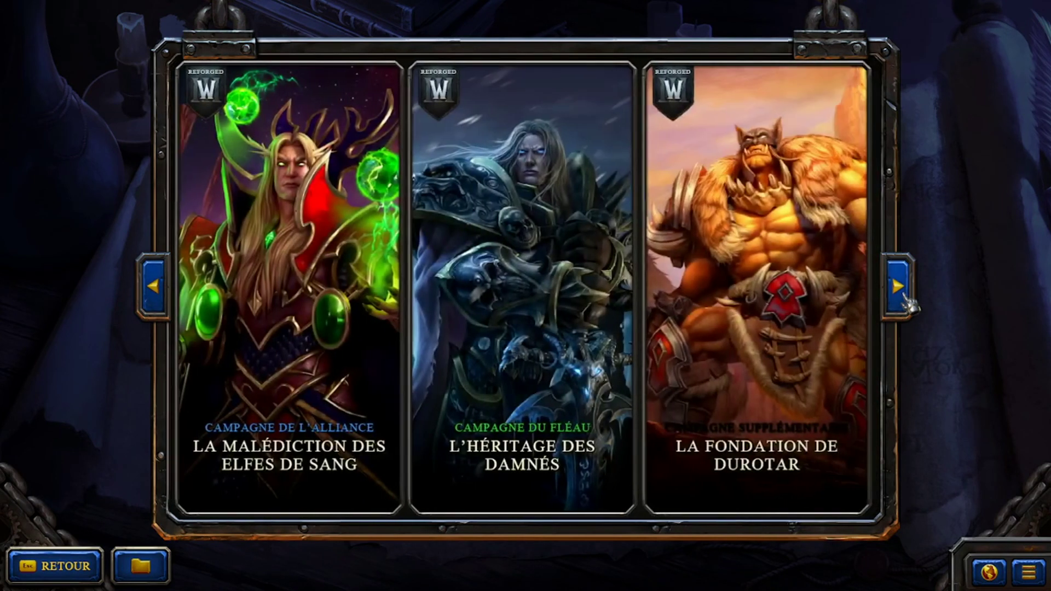
left_click(905, 298)
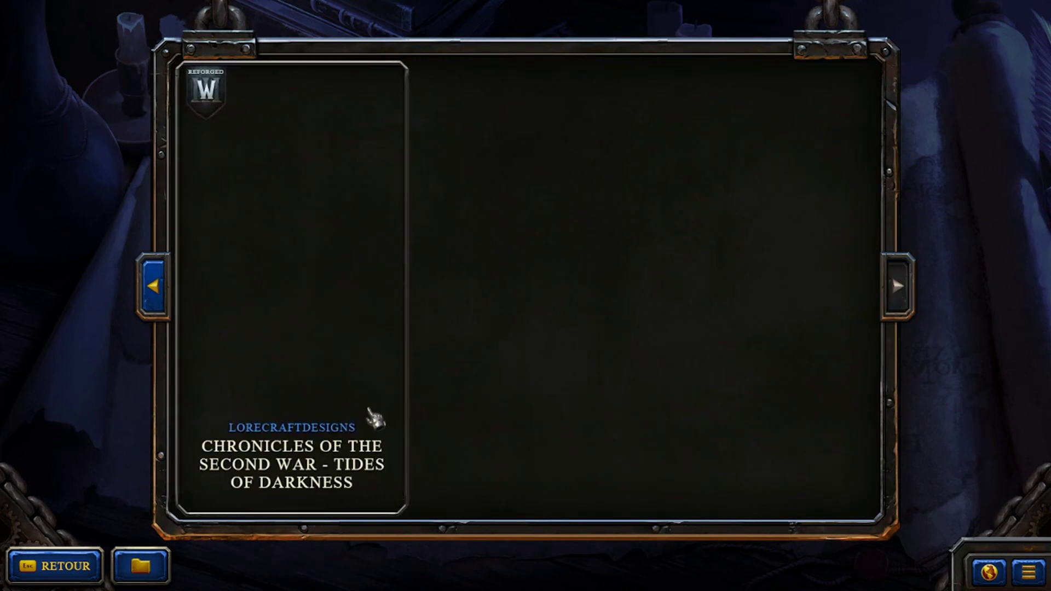
left_click(219, 107)
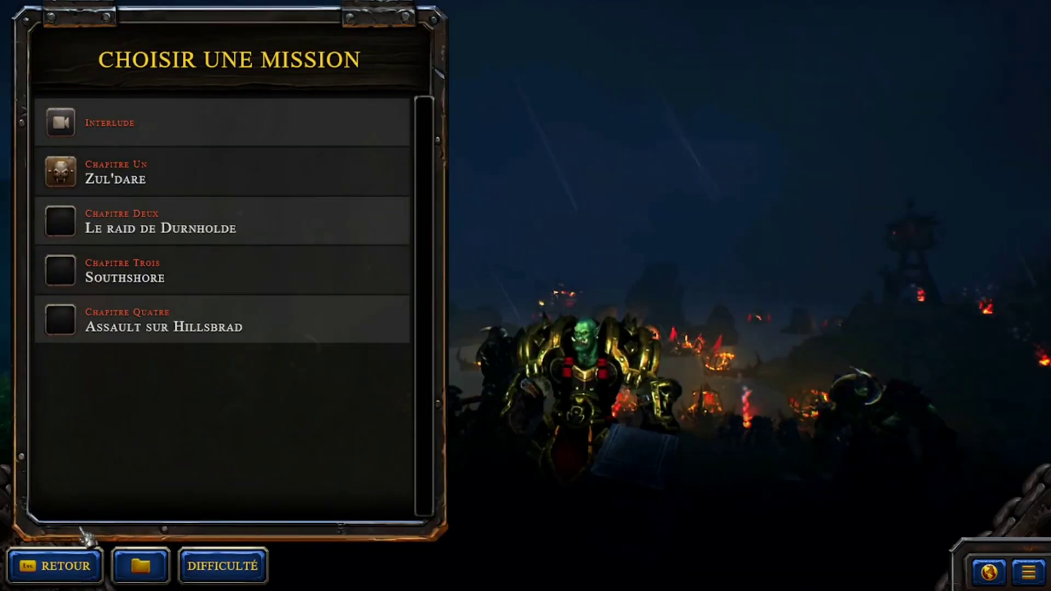
Step: Return to the campaign selection, reopen the Tides of Darkness campaign, and choose its Interlude mission
left_click(76, 566)
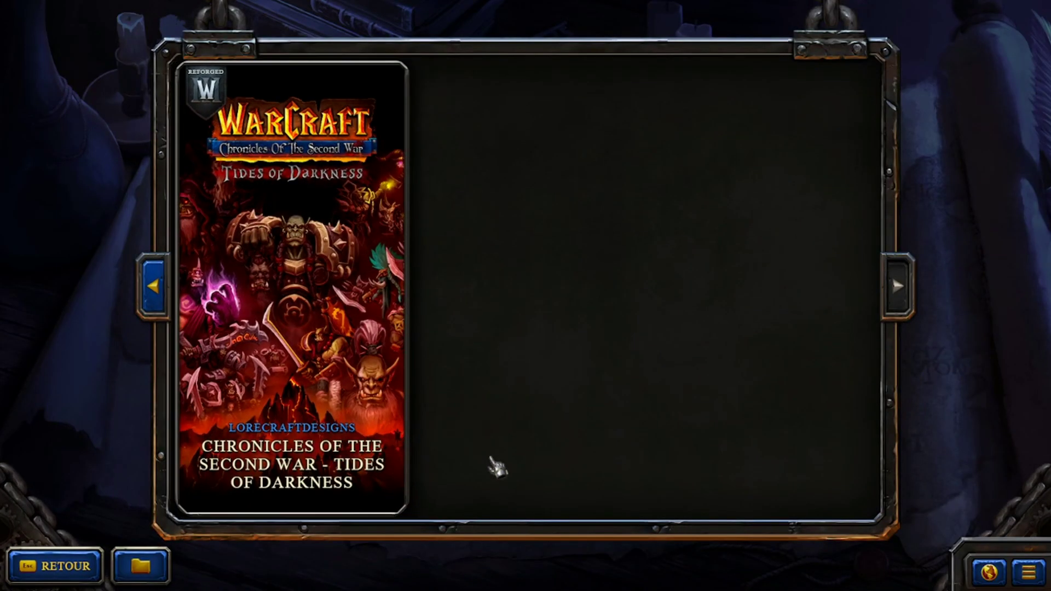
left_click(291, 285)
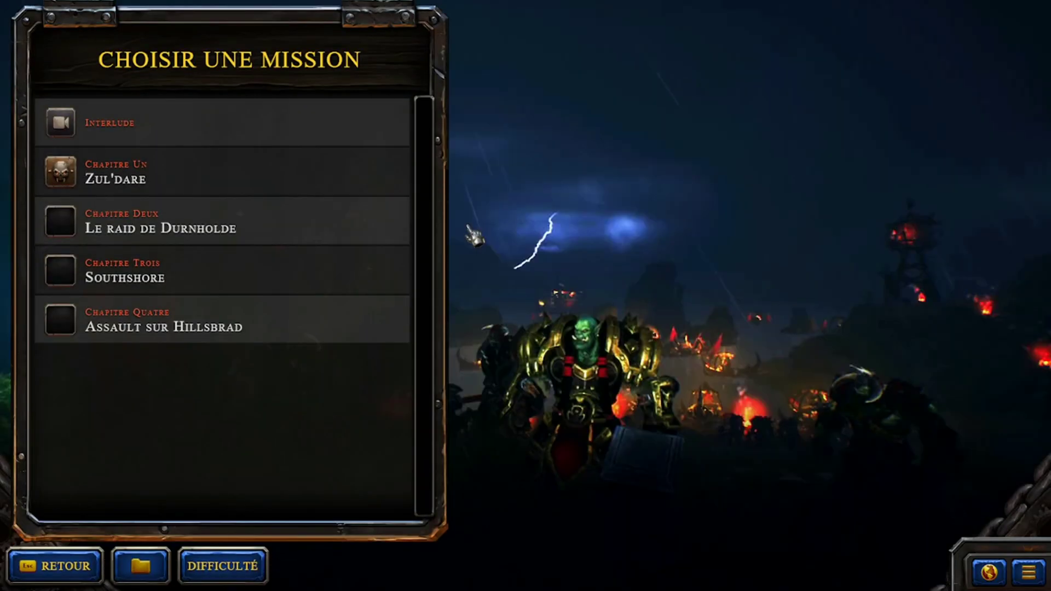
left_click(335, 210)
left_click(300, 127)
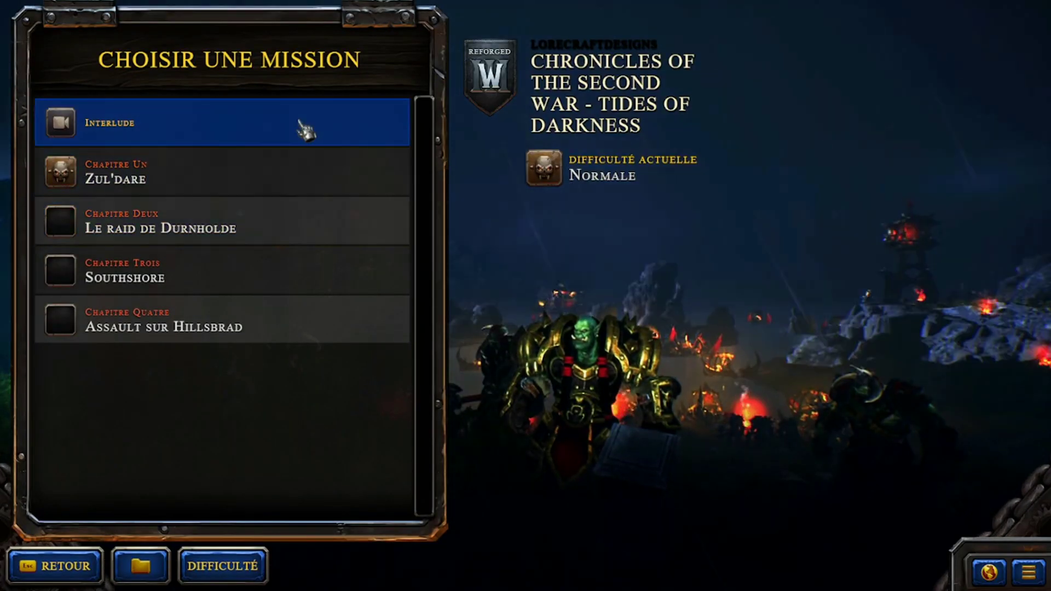